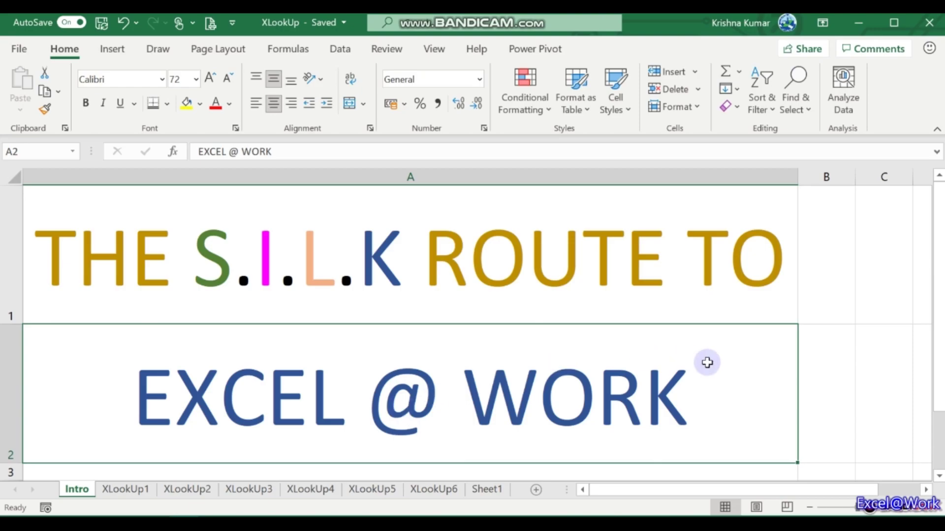
Rename the Sheet1 tab to XlookUp7.
double_click(487, 490)
text(X)
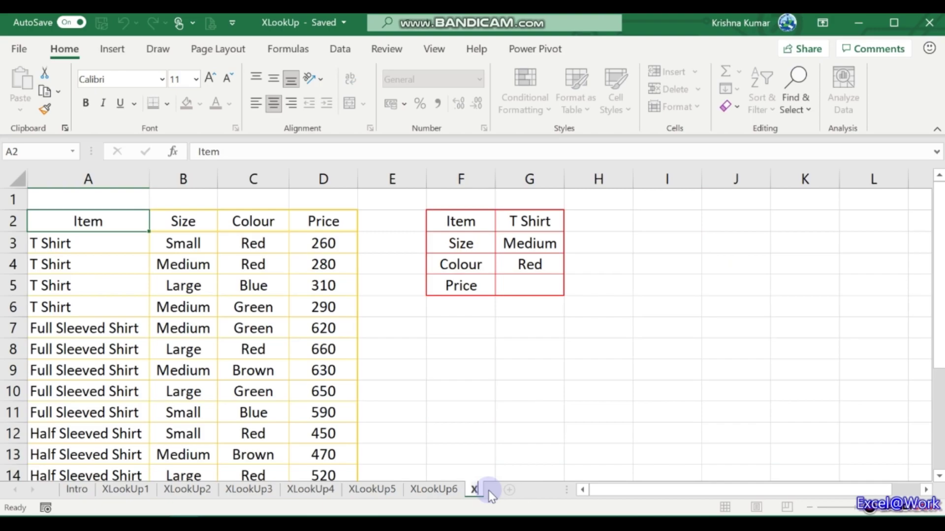
text(lookUp7)
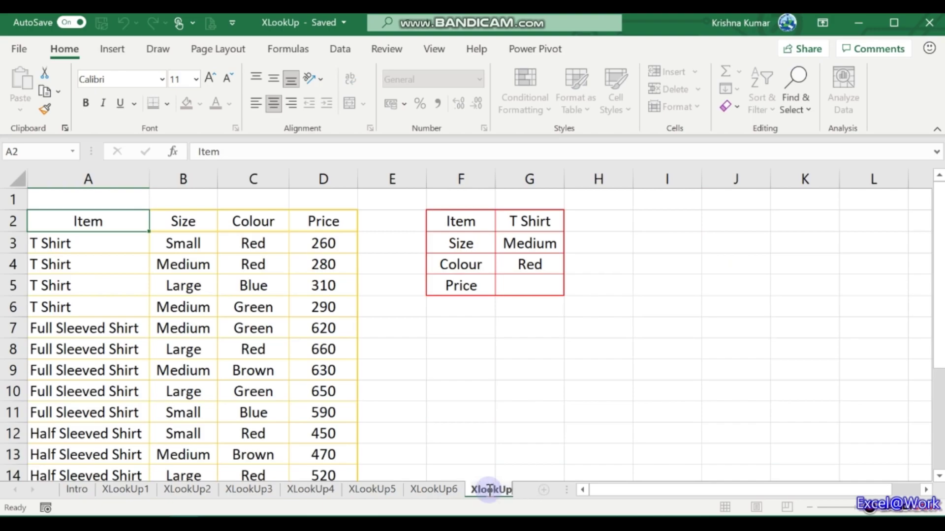
click(511, 402)
Review the Item, Size and Colour columns of the price table, starting from T Shirt, Small, 260.
key(Down)
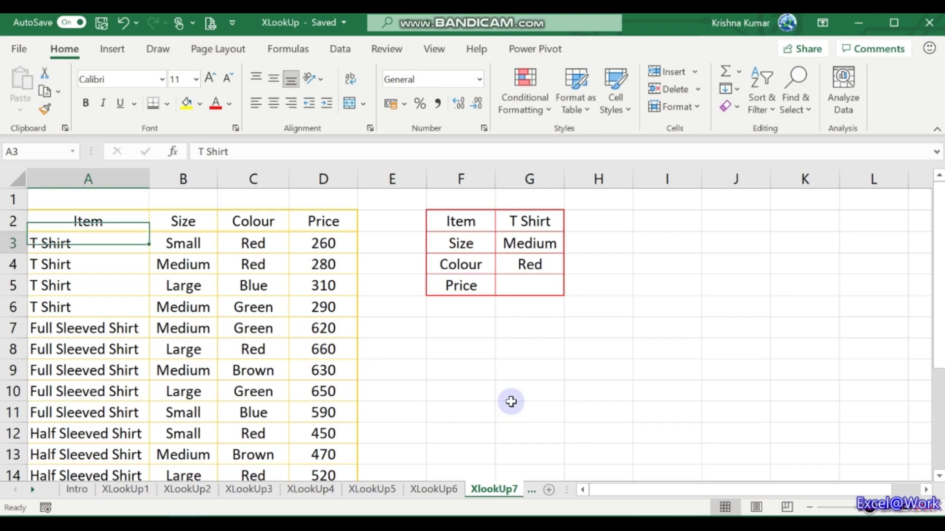
key(Right)
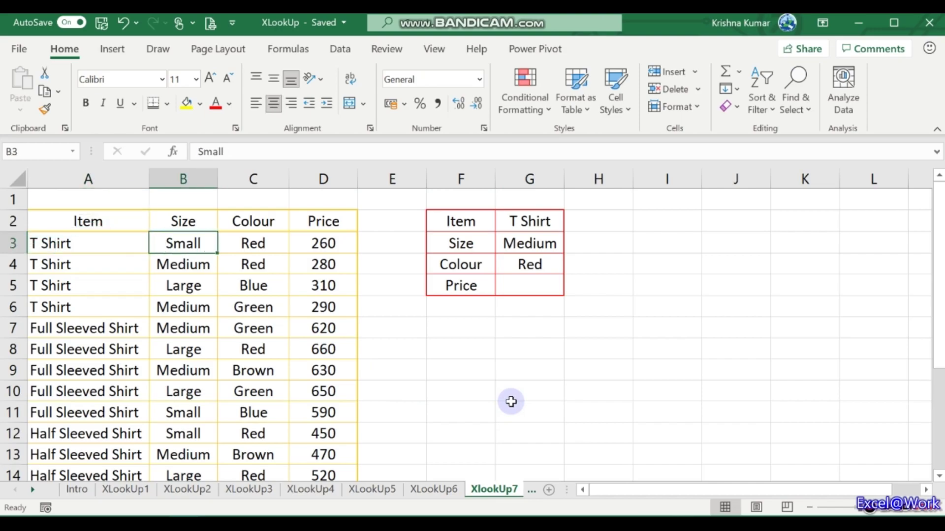
key(Right)
key(Right)
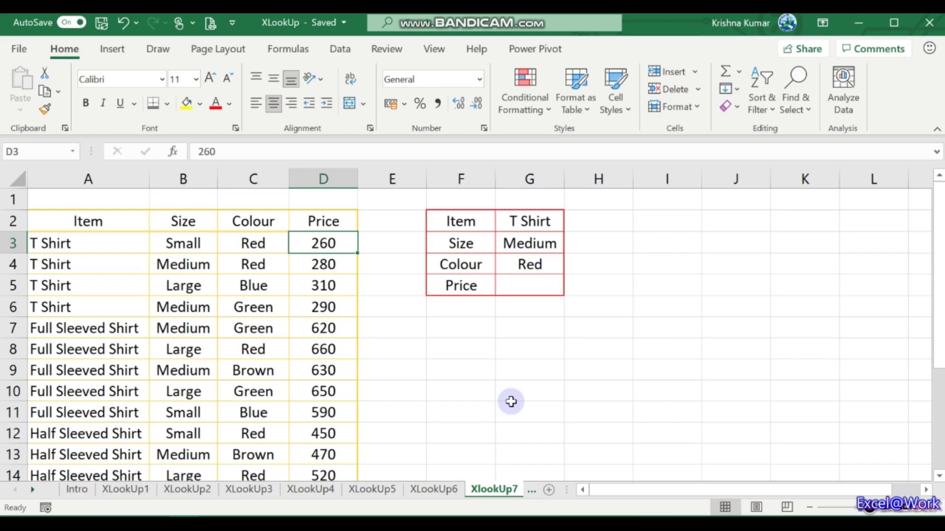
key(Left)
key(Left)
key(Left)
key(Down)
key(Down)
key(Down)
key(Down)
key(Down)
key(Down)
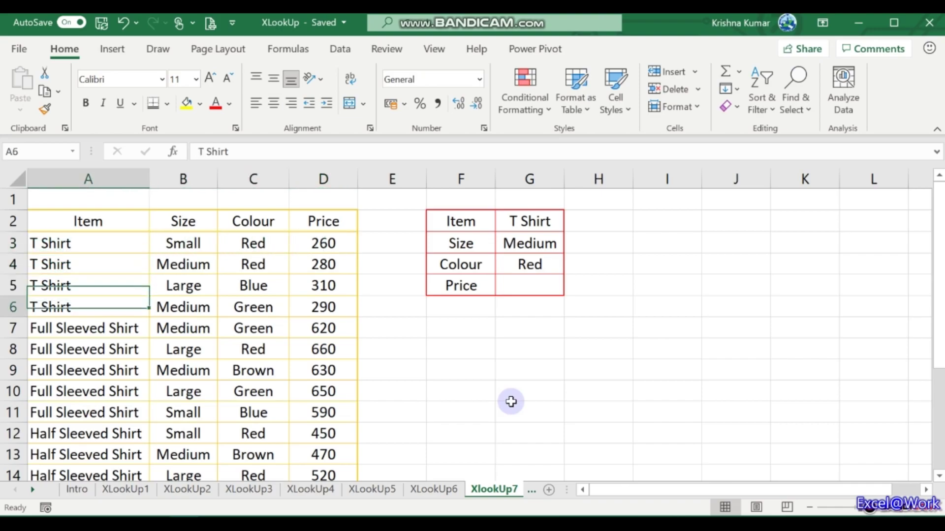
key(Down)
key(Down)
key(Down)
key(Down)
key(Down)
key(Down)
key(Down)
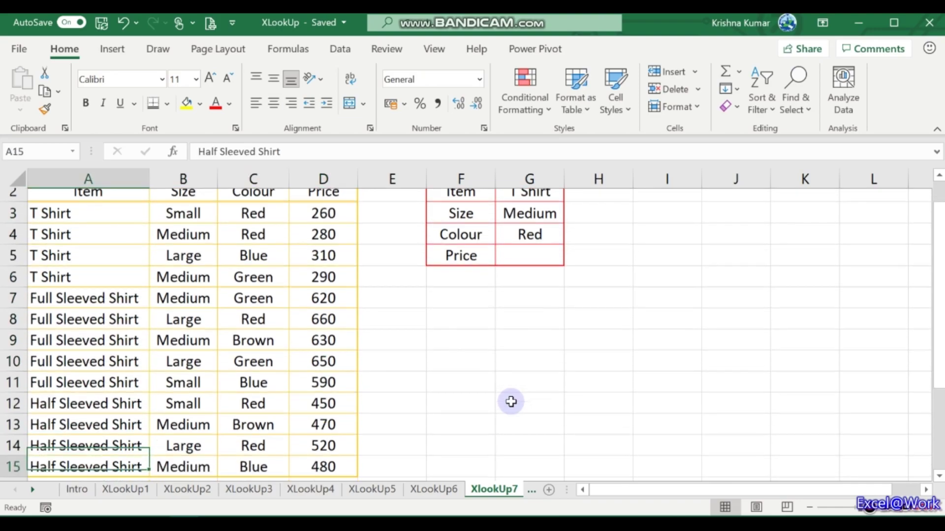
key(Up)
key(Up)
key(Up)
key(Up)
key(Up)
key(Up)
key(Up)
key(Up)
key(Up)
key(Up)
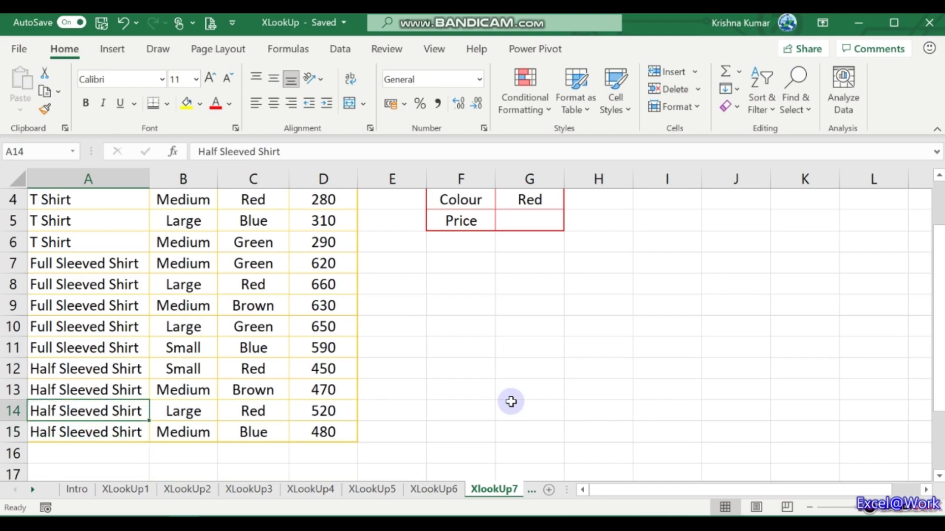
key(Up)
key(Up)
key(Up)
key(Up)
key(Up)
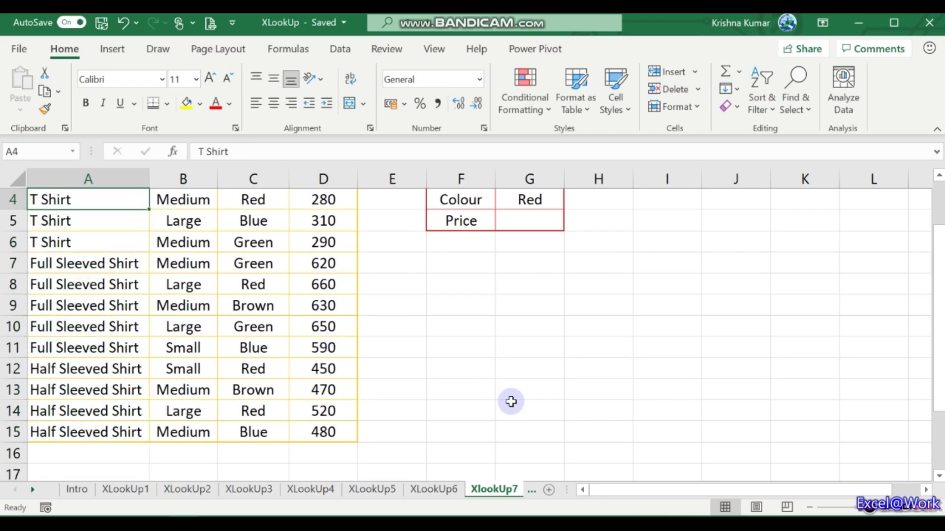
key(Down)
key(Down)
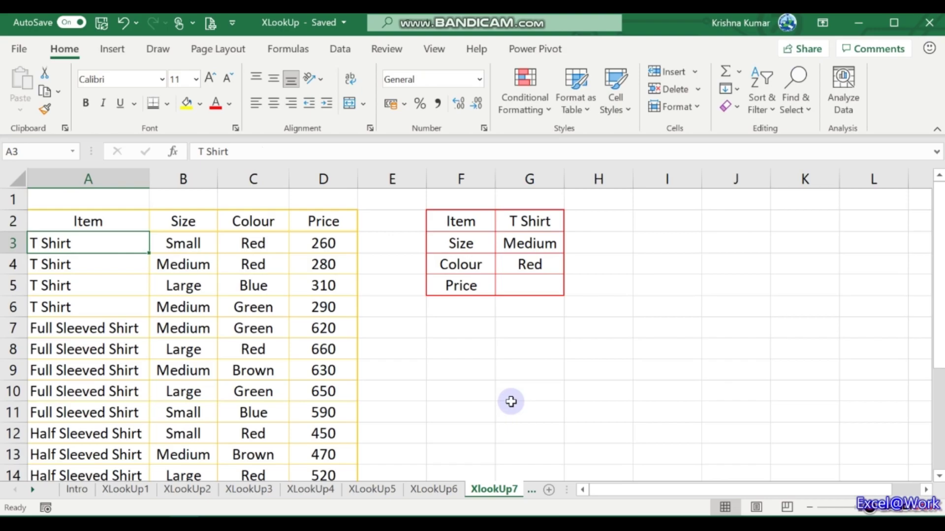
key(Down)
key(Down)
key(Down)
key(Down)
key(Down)
key(Down)
key(Down)
key(Down)
key(Down)
key(Down)
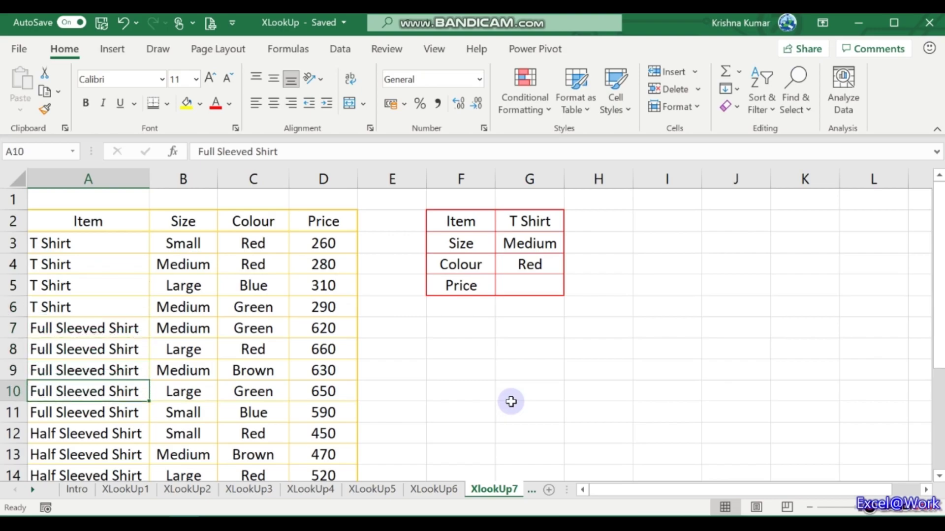
key(Down)
key(Right)
key(Up)
key(Up)
key(Up)
key(Up)
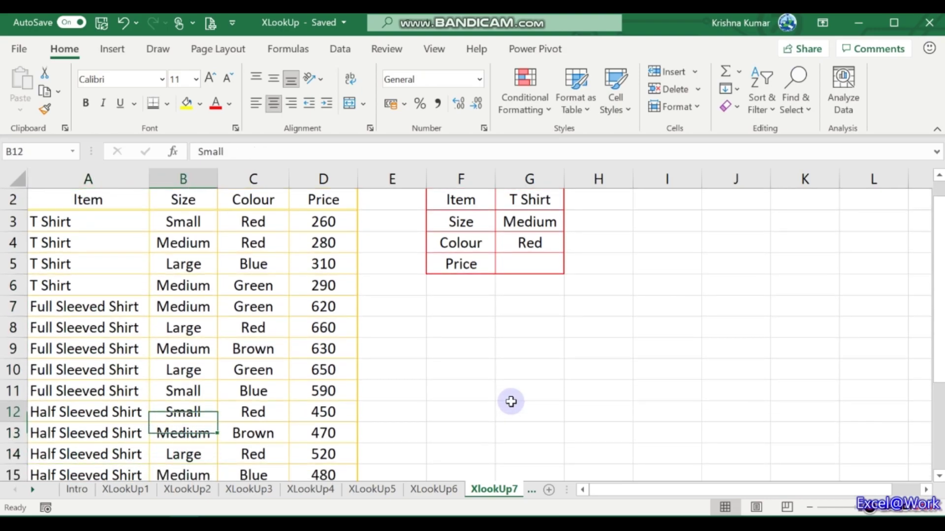
key(Up)
key(Up)
key(Up)
key(Up)
key(Up)
key(Up)
key(Up)
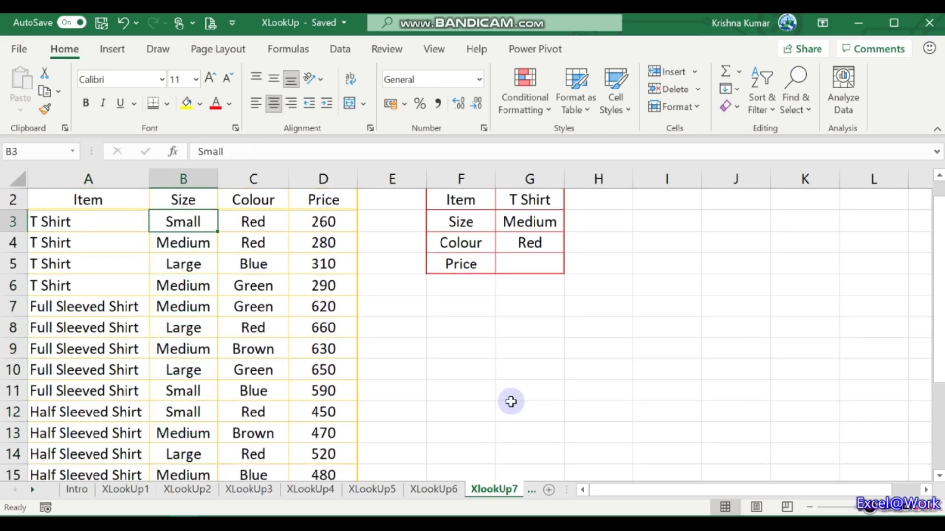
key(Right)
key(Down)
key(Down)
key(Down)
key(Down)
key(Down)
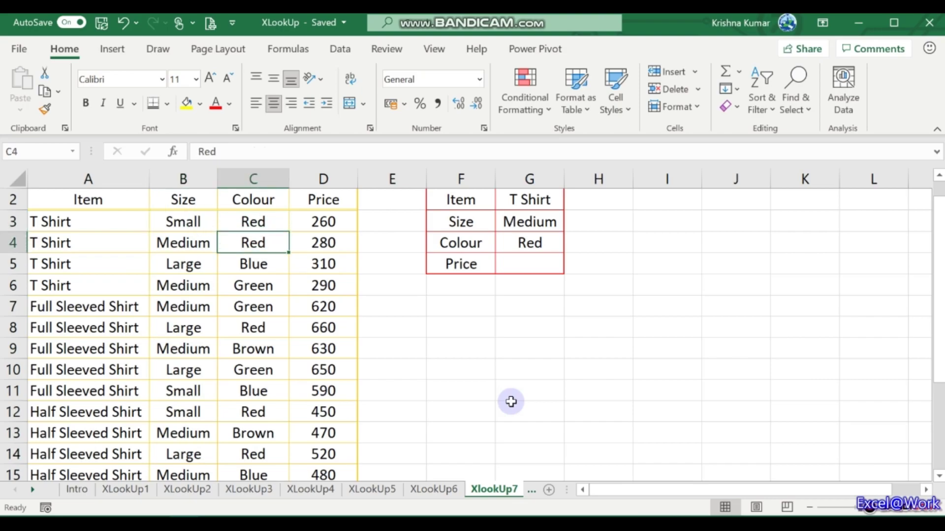
key(Down)
key(Down)
key(Down)
key(Down)
key(Down)
key(Down)
key(Down)
key(Down)
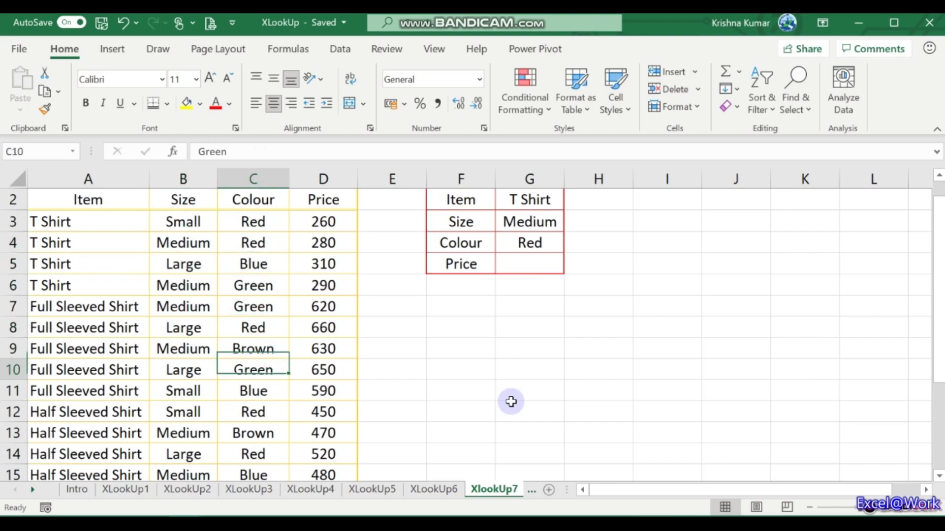
key(Up)
key(Up)
key(Up)
key(Up)
key(Up)
key(Up)
key(Up)
key(Up)
key(Up)
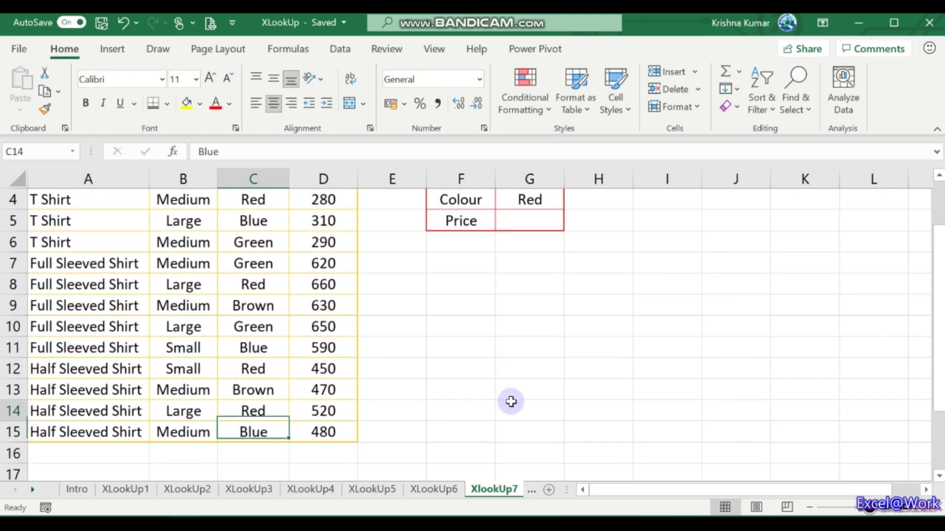
key(Up)
key(Up)
key(Up)
key(Up)
key(Up)
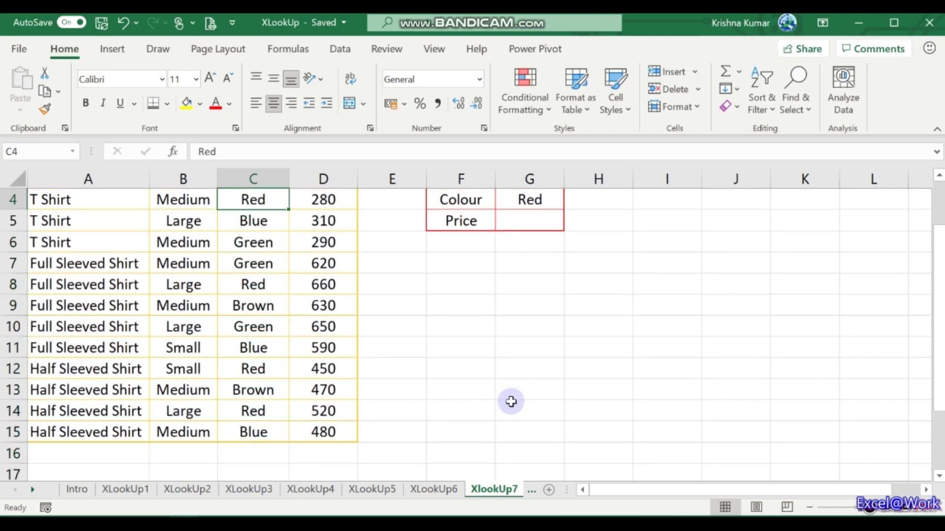
key(Down)
key(Right)
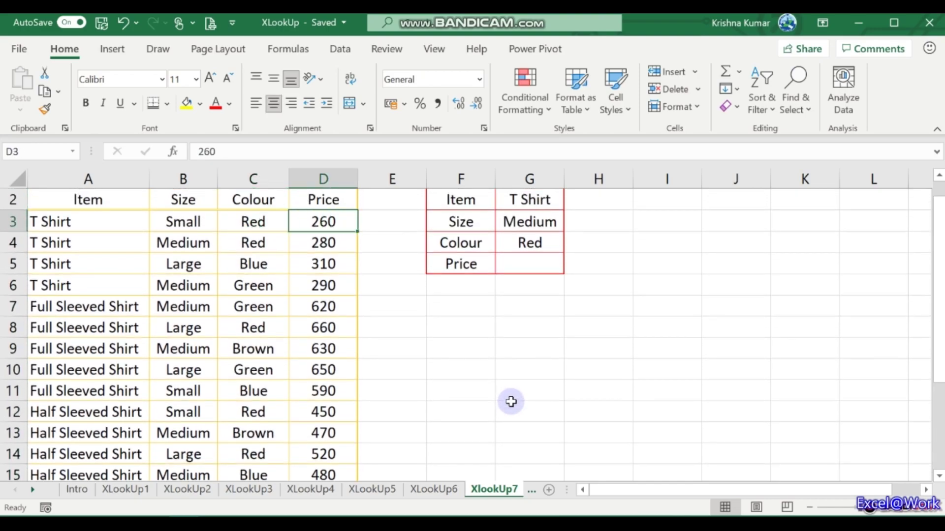
Check the lookup block (T Shirt, Medium, empty Price G5) against the Medium Red T Shirt price 280.
key(Right)
key(Right)
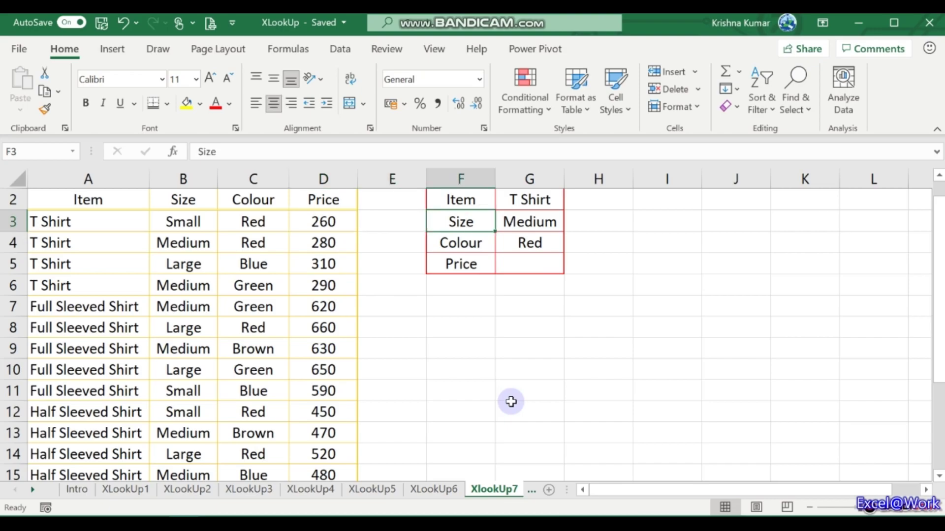
key(Up)
key(Right)
key(Down)
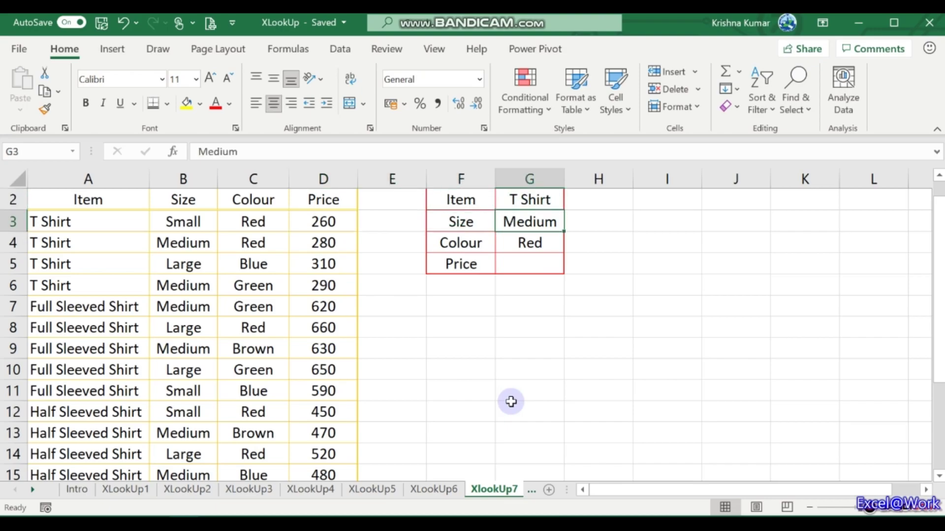
key(Down)
key(Down)
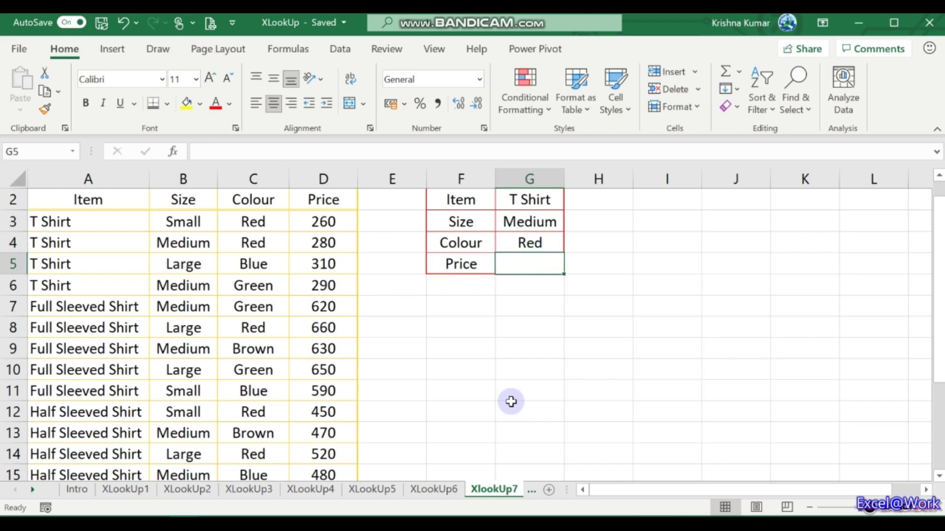
key(Left)
key(Left)
key(Left)
key(Left)
key(Left)
key(Left)
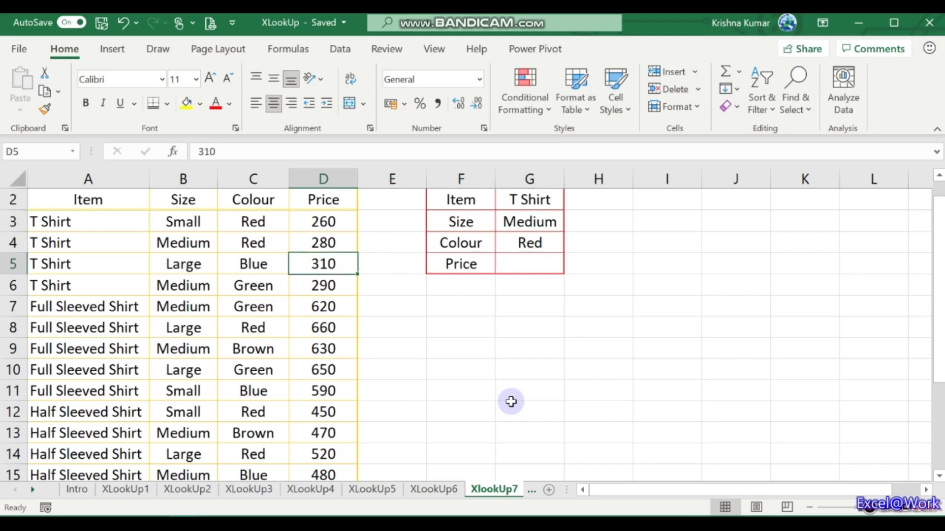
key(Up)
key(Right)
key(Right)
key(Right)
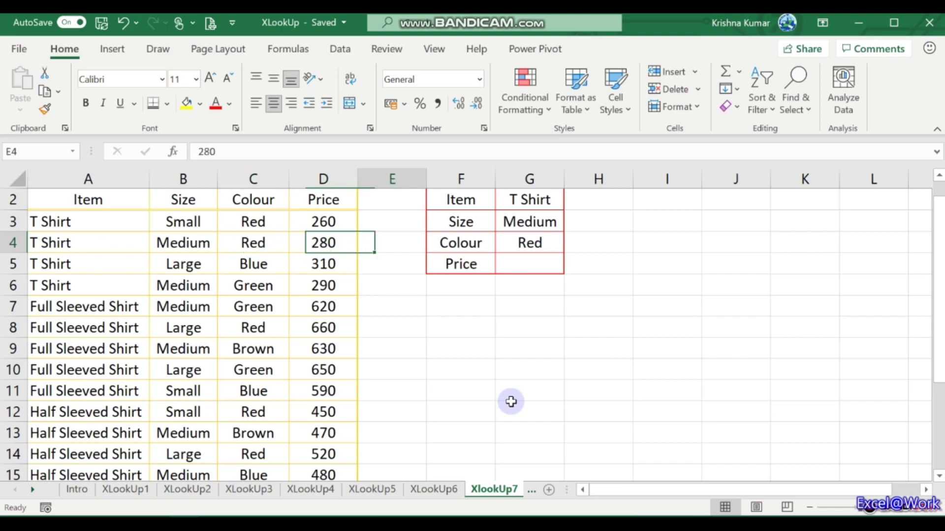
Open Data Validation for G2 and set Allow to List.
scroll(557, 227, up, 1)
click(557, 226)
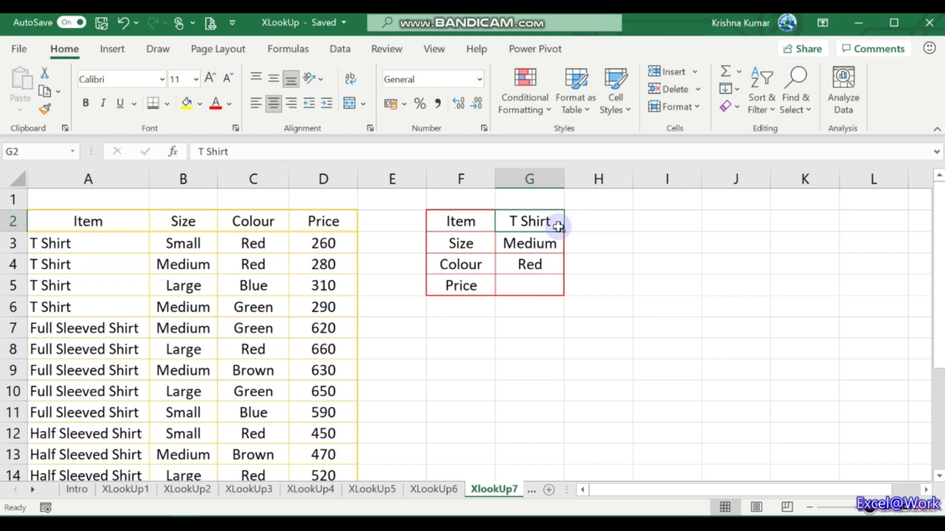
click(339, 50)
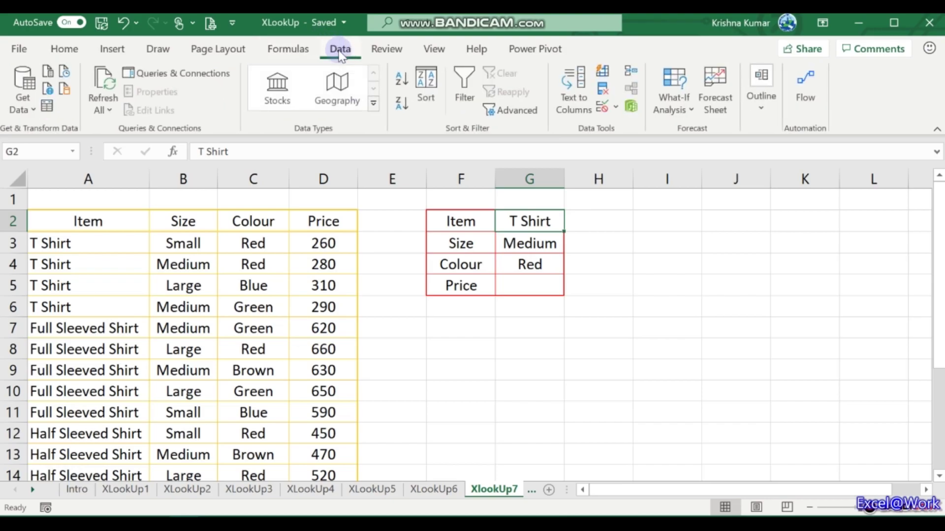
click(614, 108)
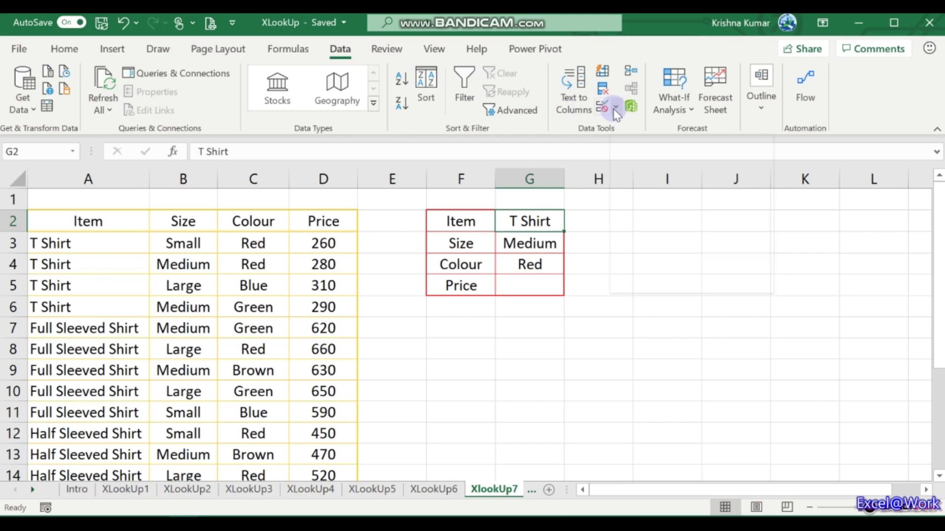
click(618, 131)
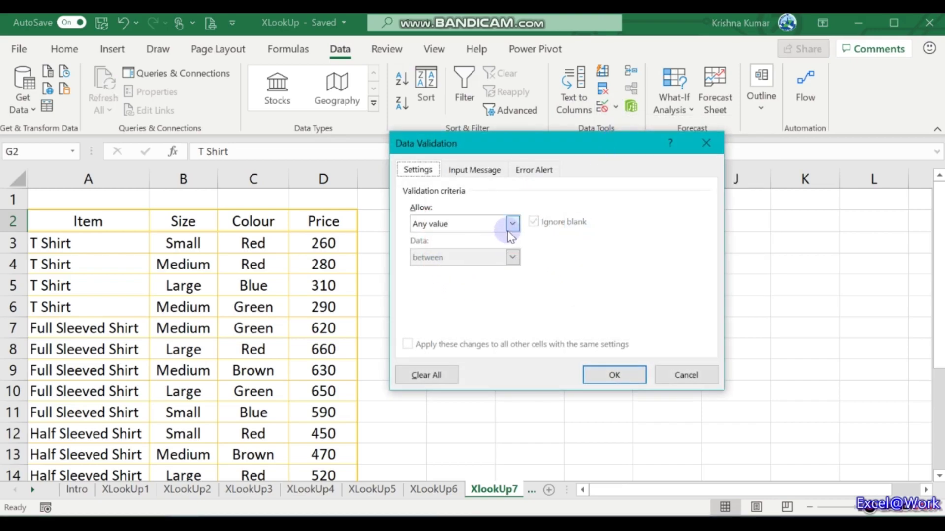
click(512, 225)
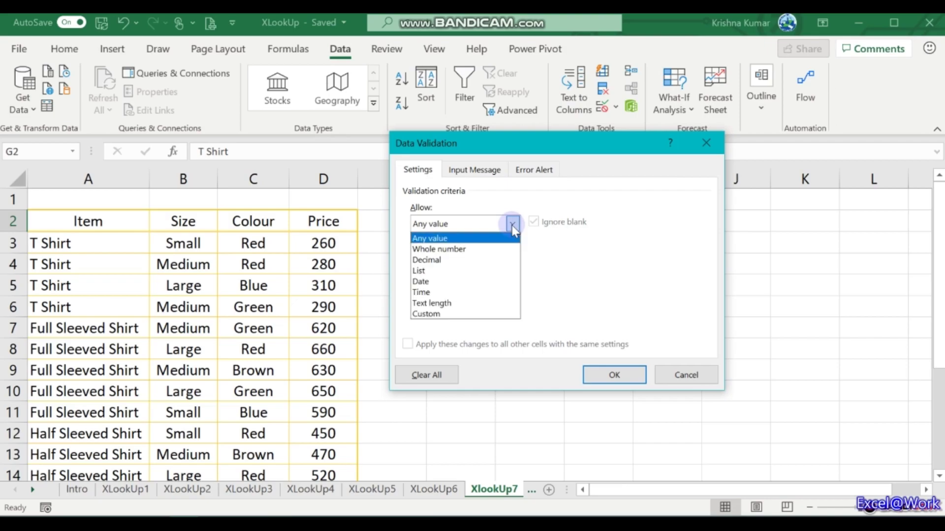
click(453, 271)
Enter the list source as T Shirt, Full Sleeved Shirt, Half Sleeved Shirt.
click(453, 287)
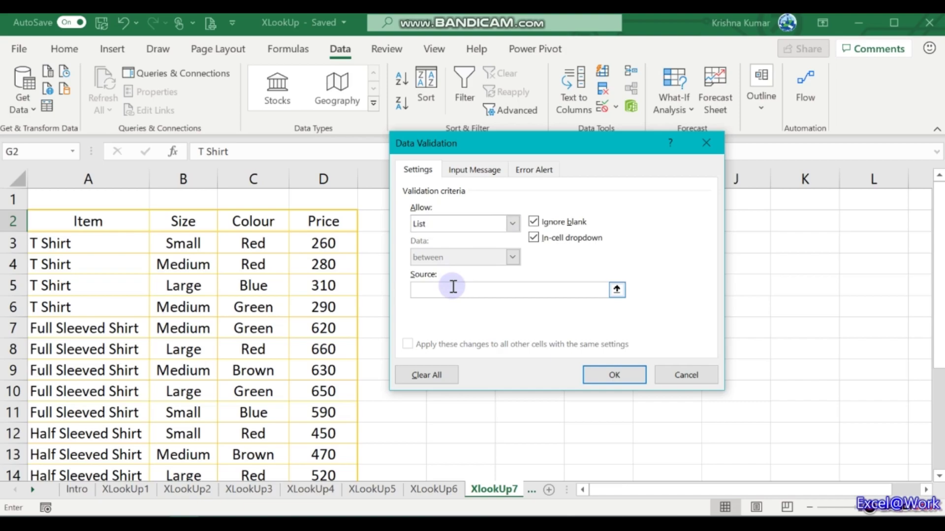
text(=$2:$2Shc)
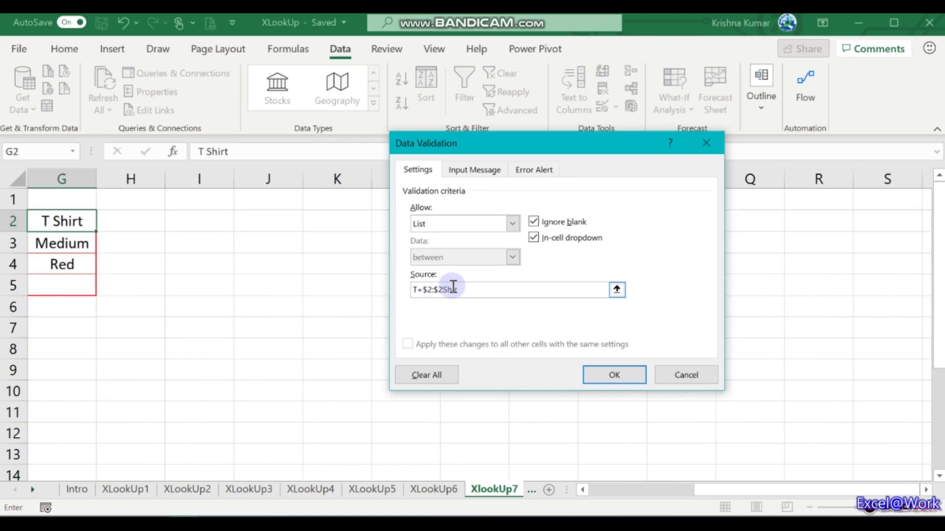
key(BackSpace)
key(BackSpace)
key(BackSpace)
key(BackSpace)
key(BackSpace)
text(Shrt)
key(BackSpace)
key(BackSpace)
text(irt, Full Slle)
key(BackSpace)
key(BackSpace)
text(eeved Shirt, Ha)
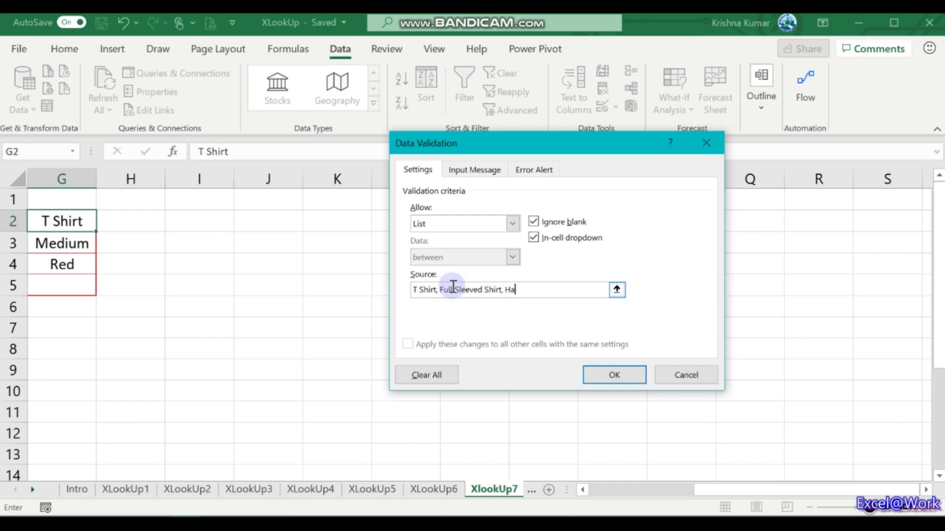
text(lf Sleeved Shirt)
Apply the G2 item list and choose Half Sleeved Shirt from its dropdown.
click(597, 373)
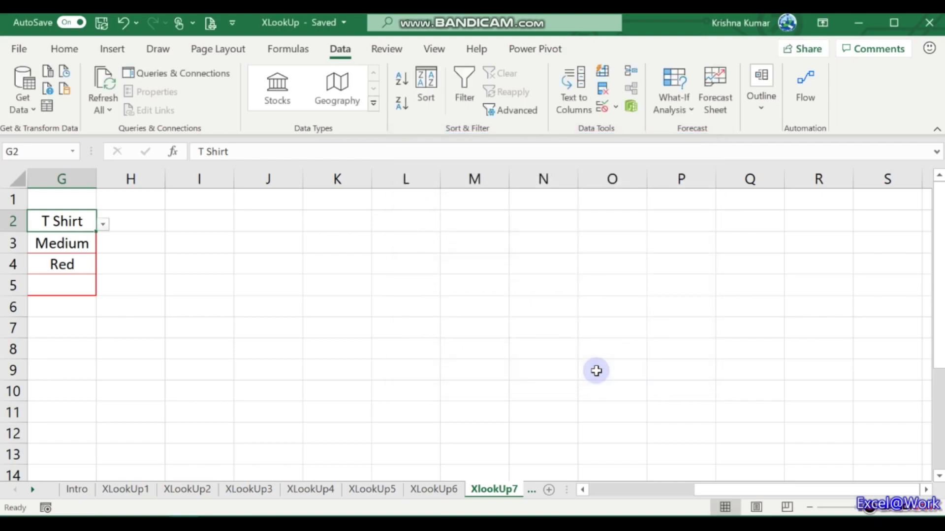
click(104, 225)
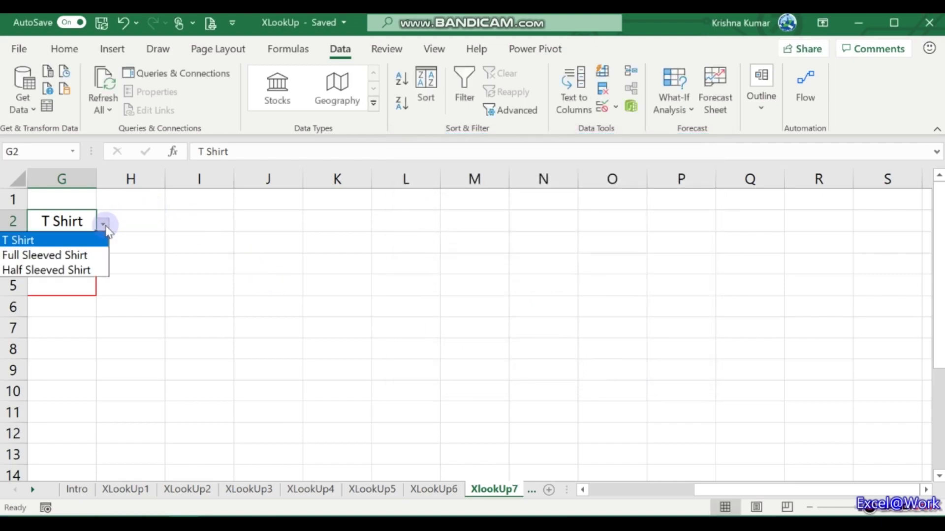
click(87, 252)
click(103, 222)
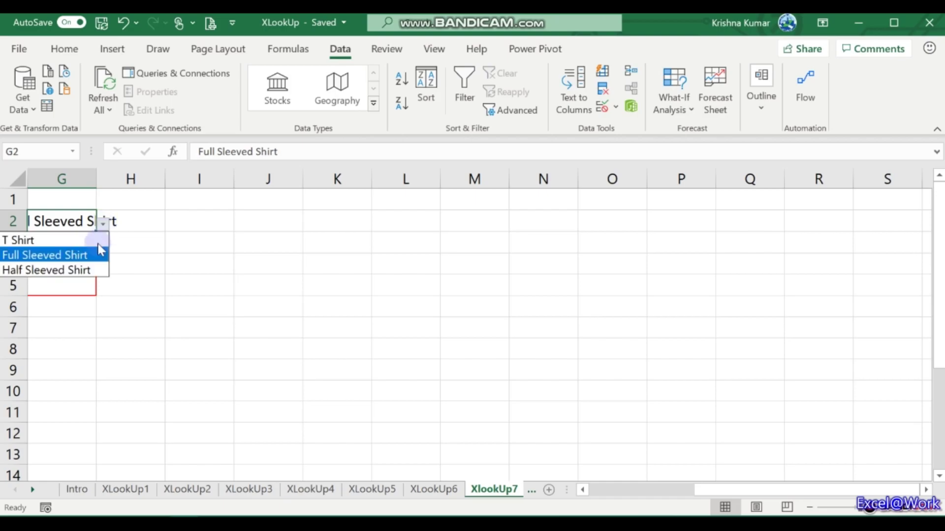
click(93, 271)
Autofit column G so Half Sleeved Shirt shows in full.
click(131, 263)
key(Left)
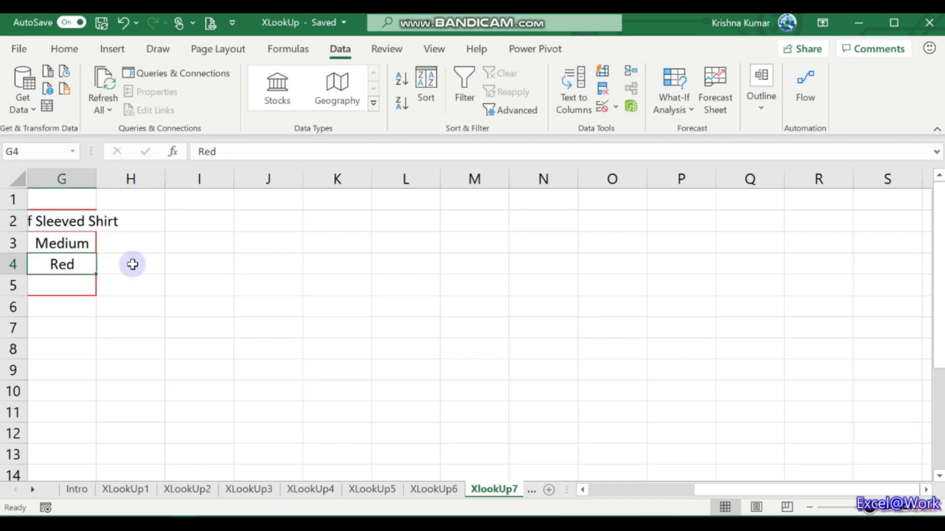
key(Left)
key(Home)
key(Up)
key(Right)
key(Right)
key(Right)
key(Right)
key(Right)
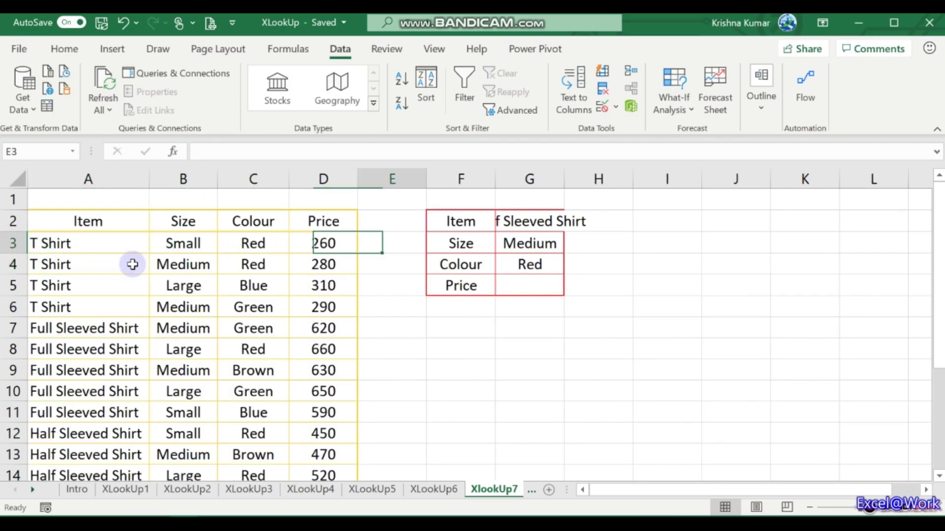
key(Right)
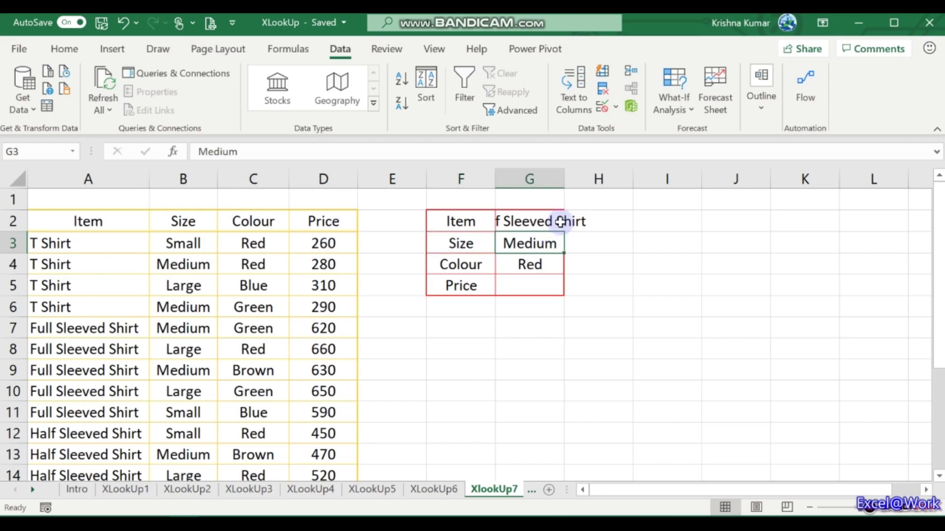
double_click(566, 181)
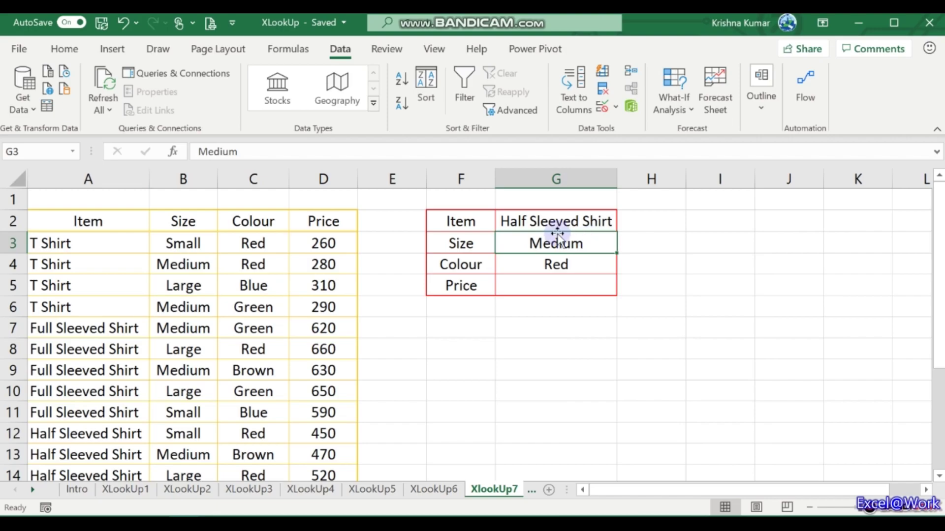
click(615, 107)
click(615, 190)
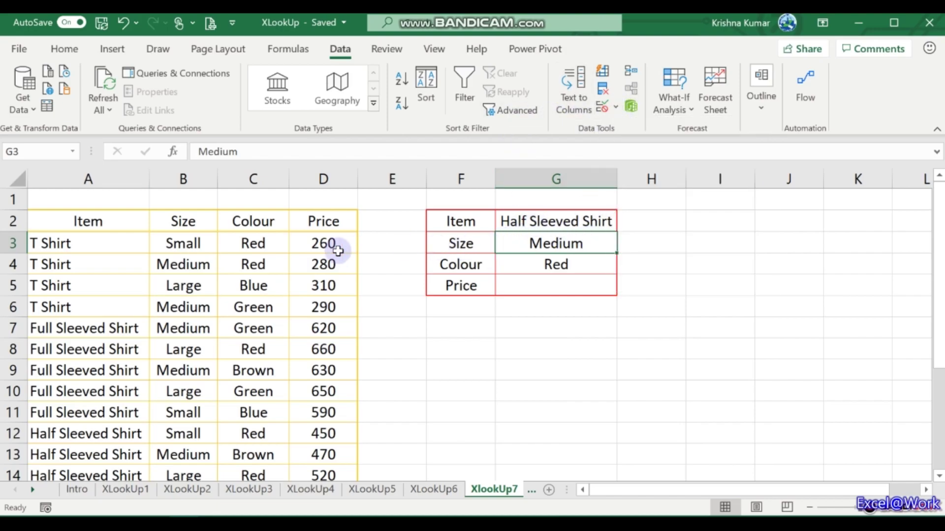
Give G3 a List validation with source Small, Medium, Large.
click(615, 107)
click(635, 129)
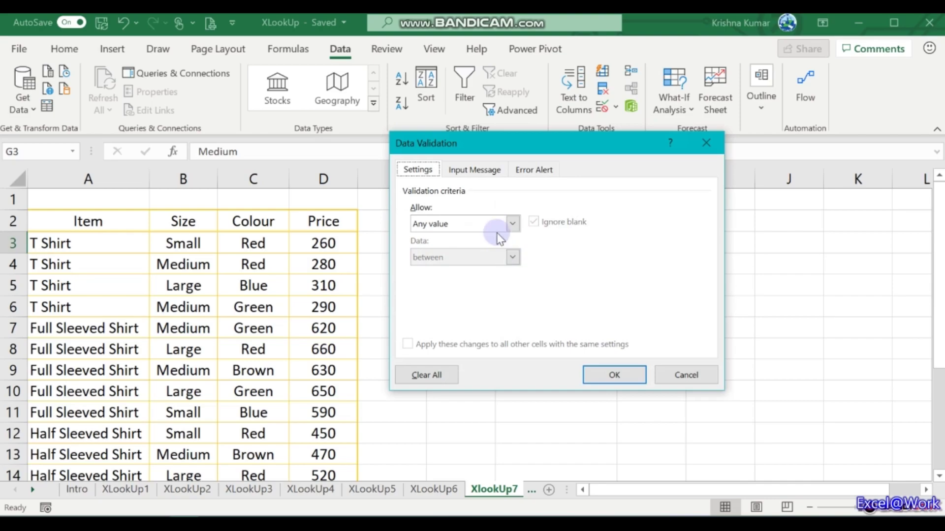
click(512, 224)
click(451, 271)
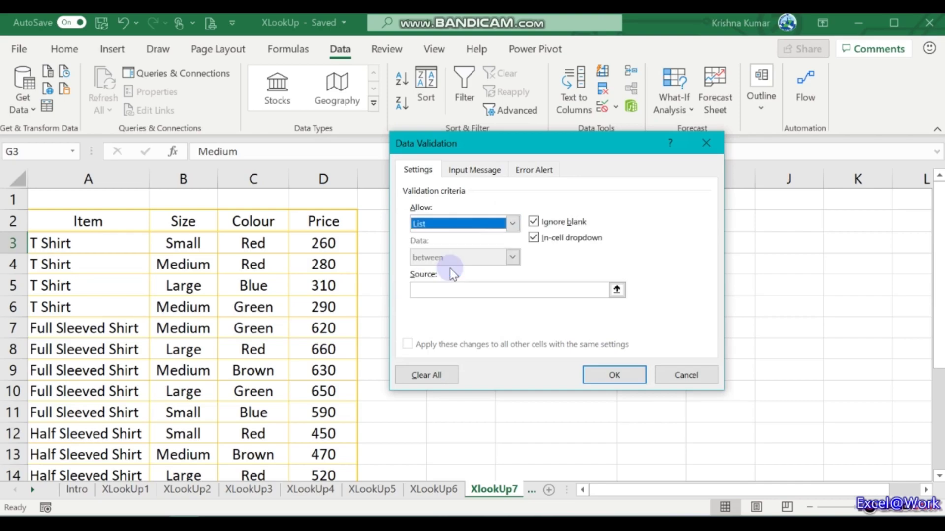
click(466, 288)
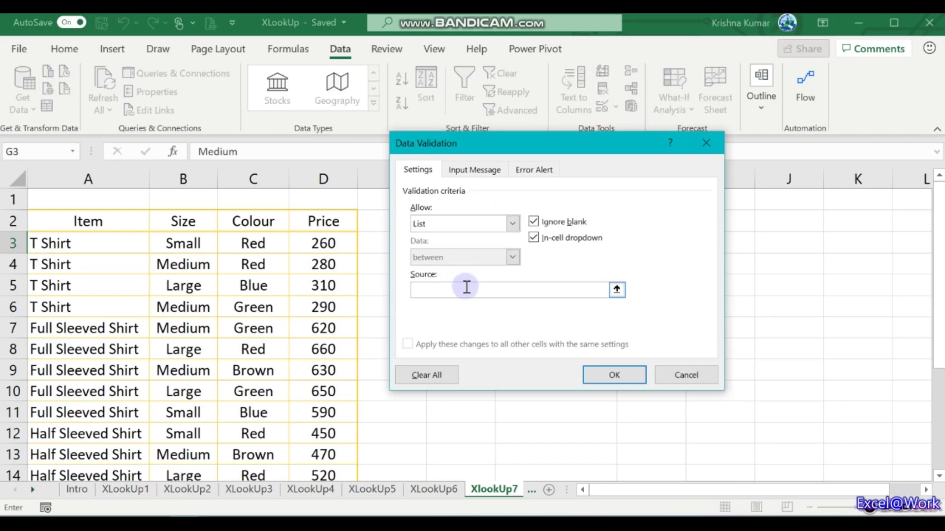
text(Small, Medium, Large)
Apply the G3 size list, then give G4 a List validation of Red, Blue, Green, Brown.
click(605, 372)
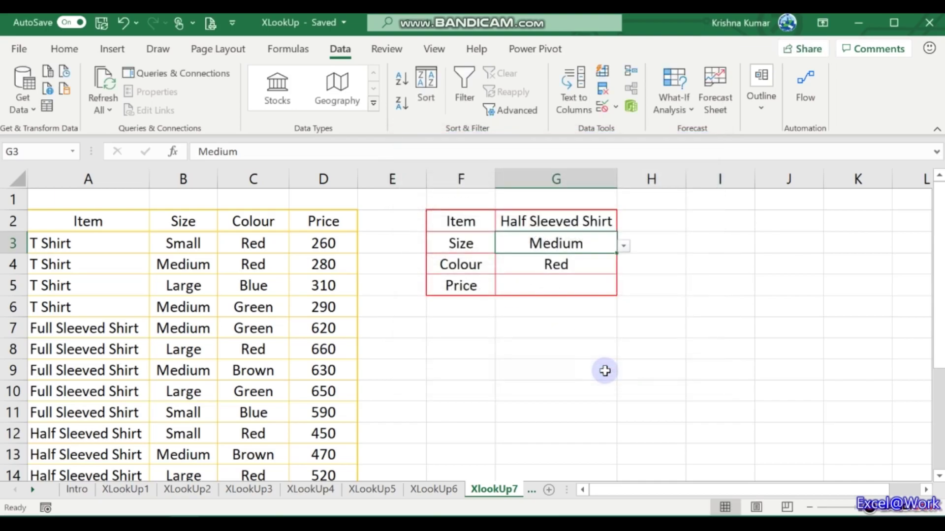
key(Down)
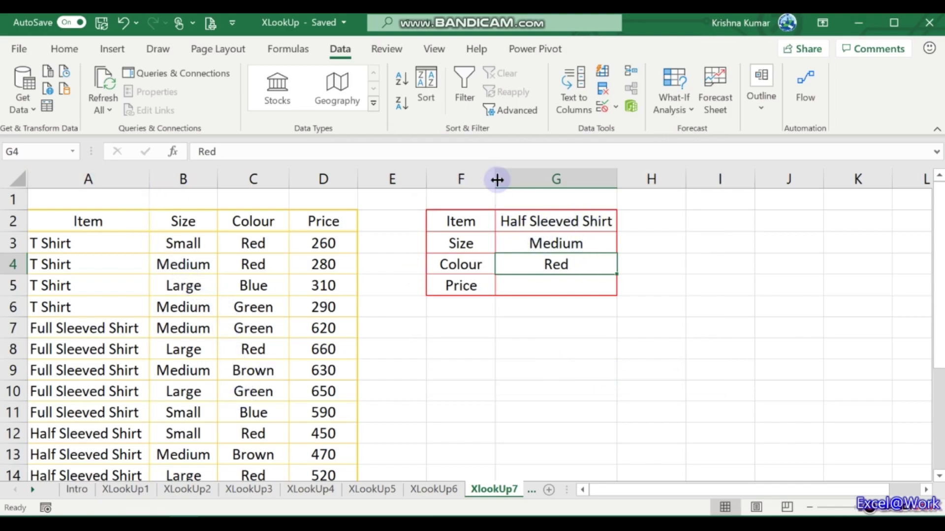
click(618, 109)
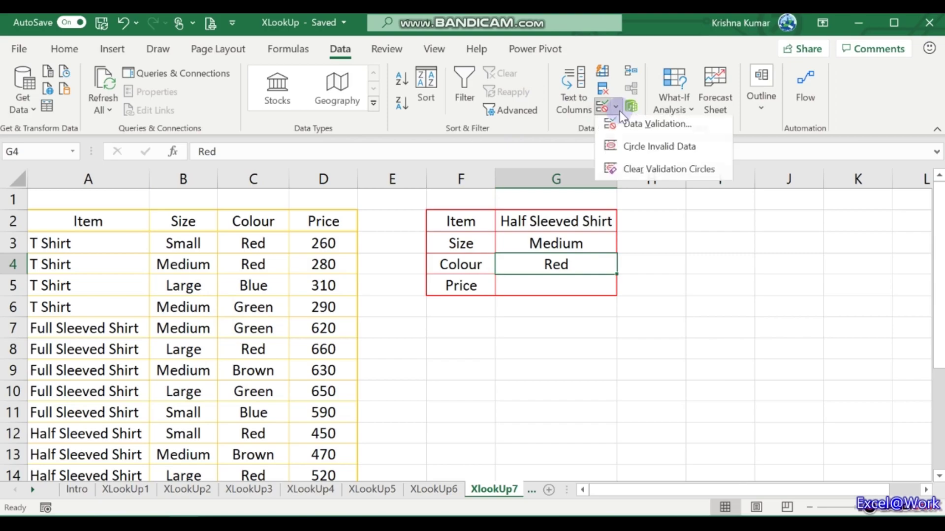
click(627, 134)
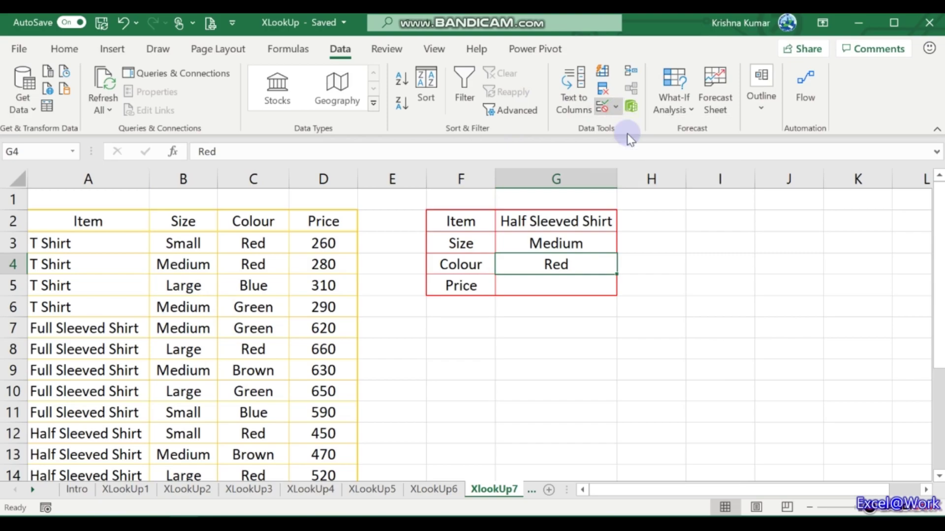
click(515, 223)
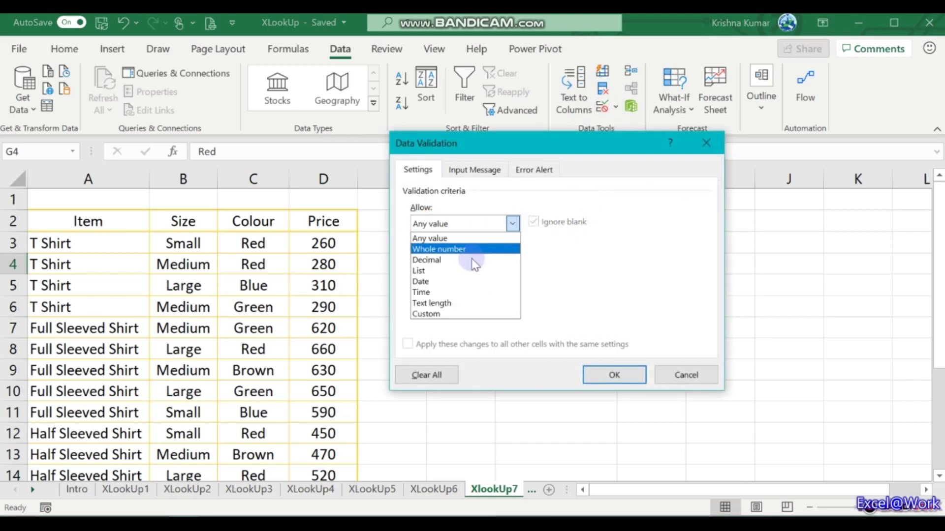
click(468, 269)
click(481, 288)
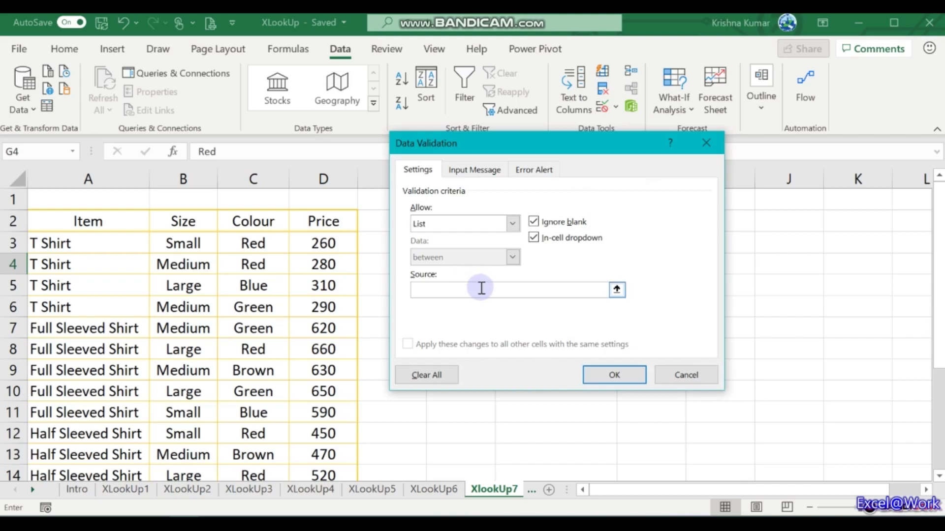
text(Red,)
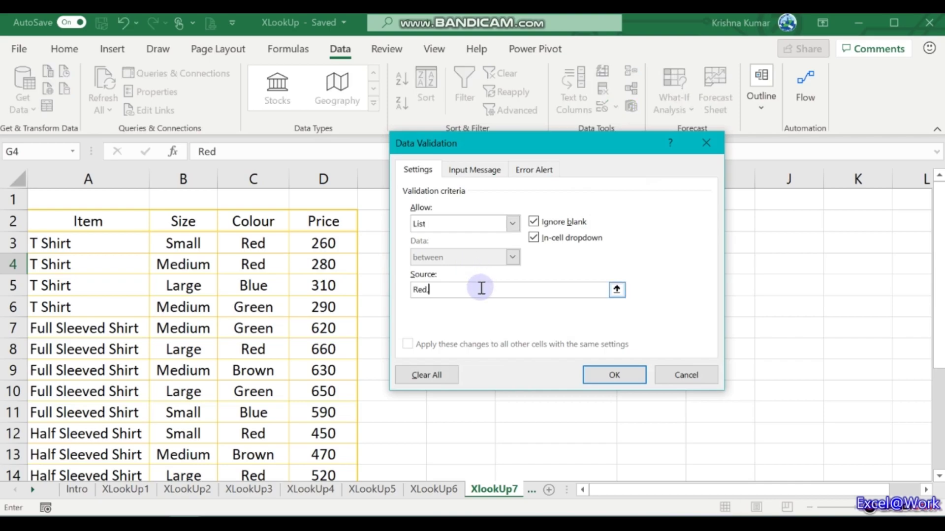
text( Blue, Green, Brown)
Apply G4's colour list and pick T Shirt and Small from the G2 and G3 dropdowns.
click(628, 377)
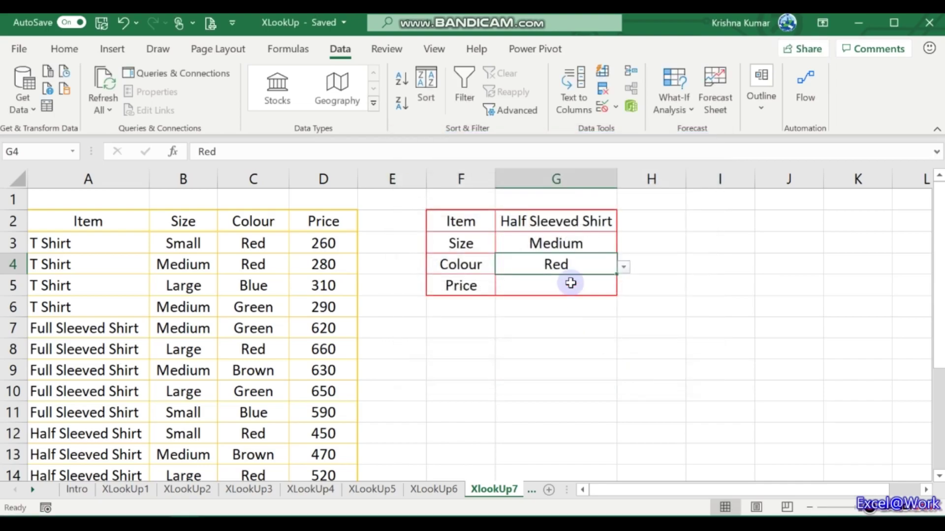
click(574, 286)
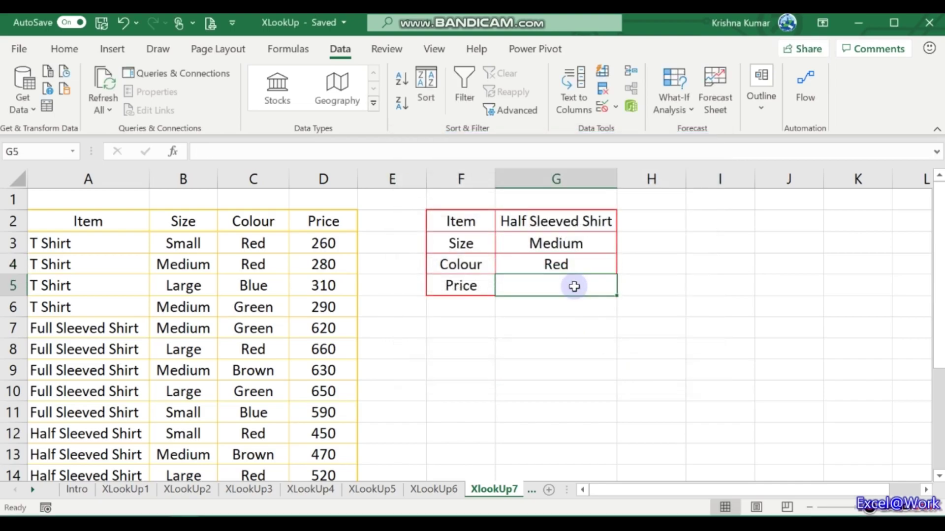
click(588, 219)
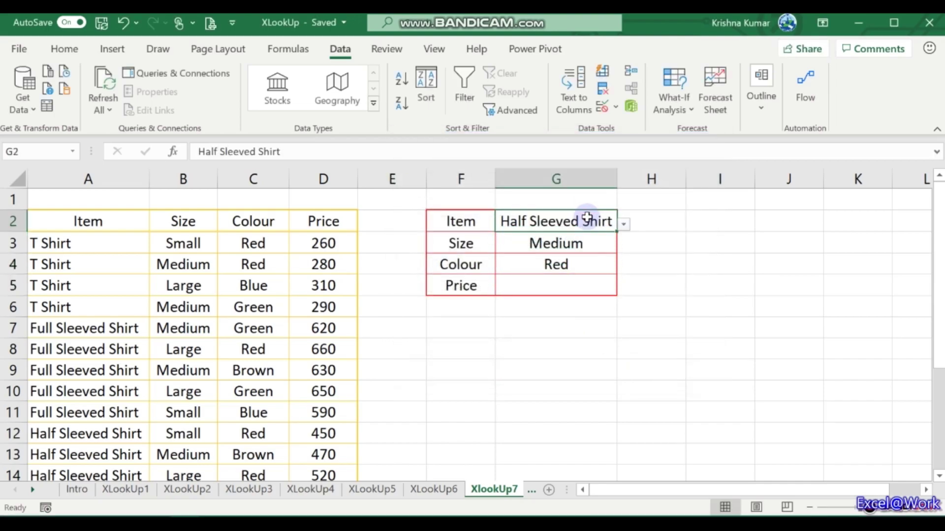
click(624, 225)
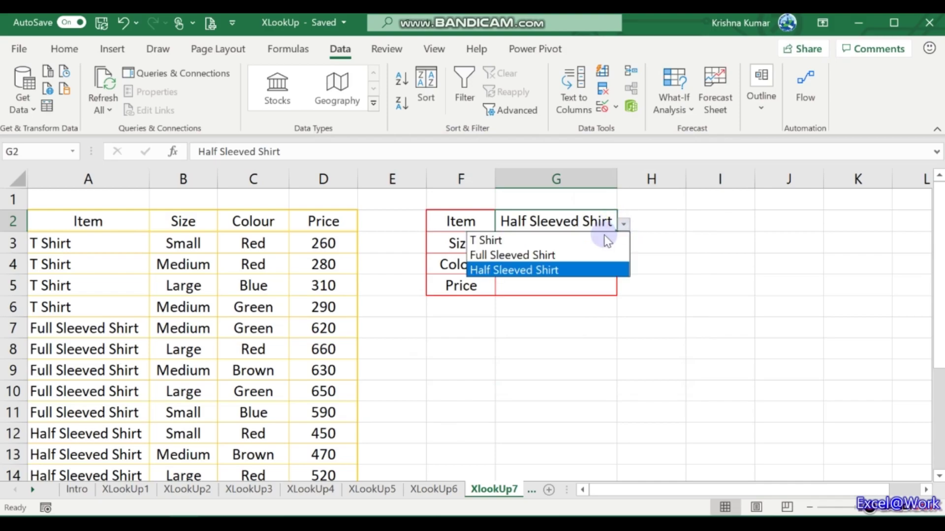
click(557, 245)
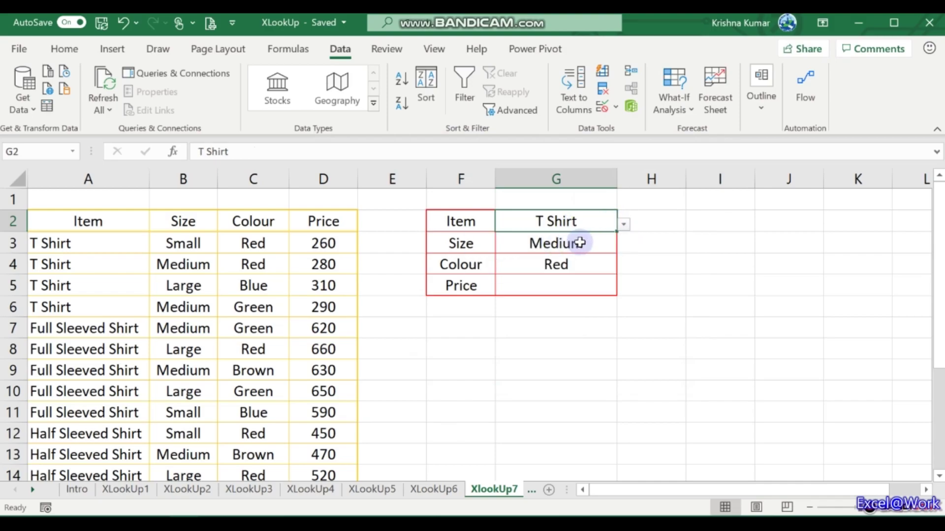
click(609, 243)
click(625, 246)
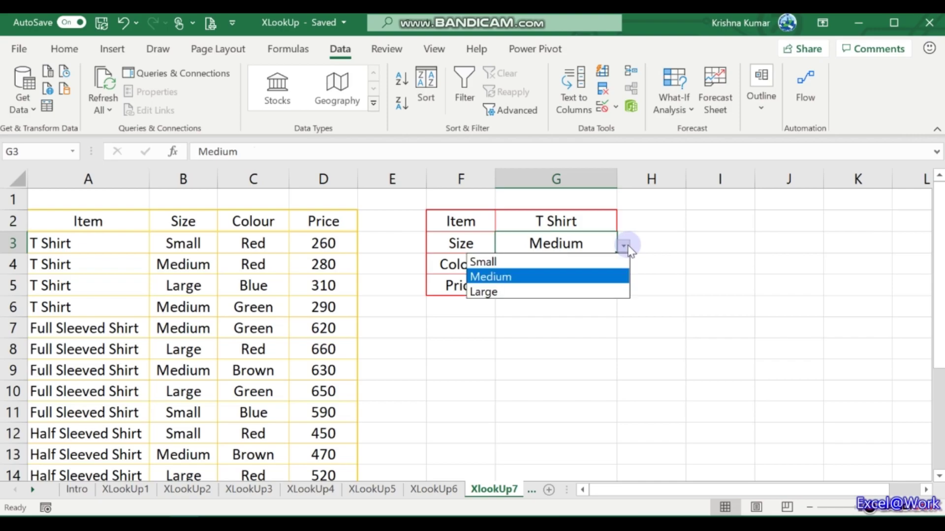
click(578, 261)
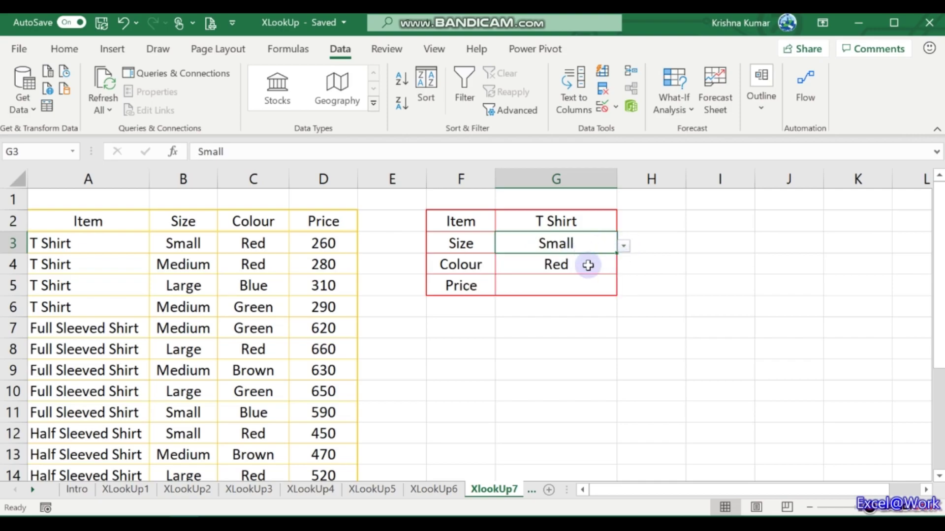
click(588, 265)
click(584, 281)
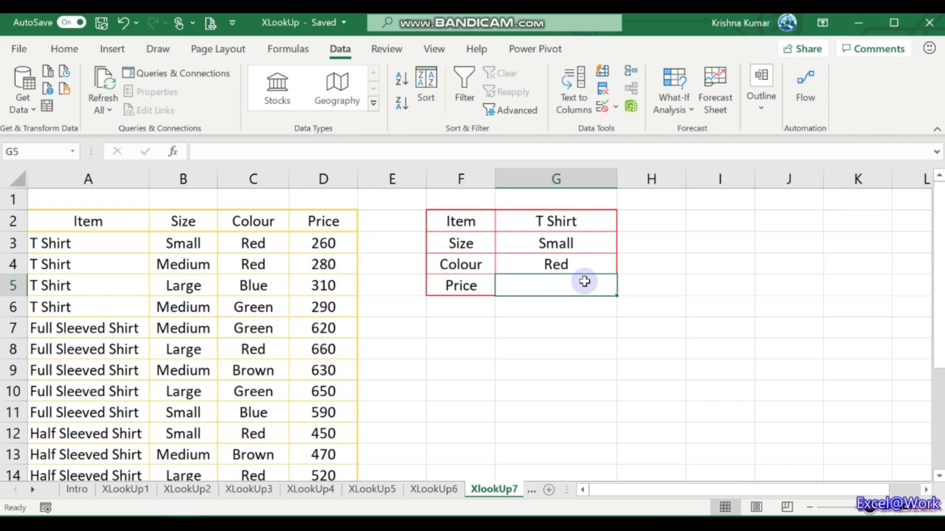
text(=x)
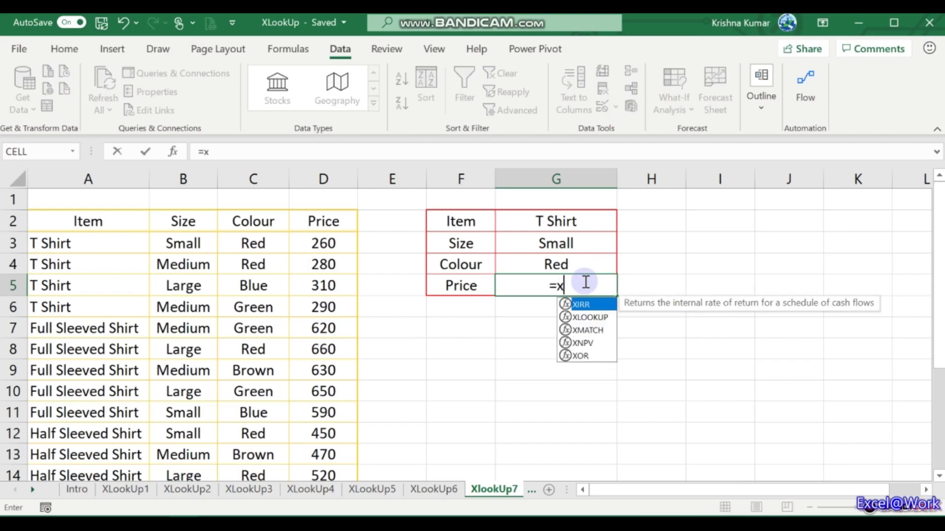
text(looku)
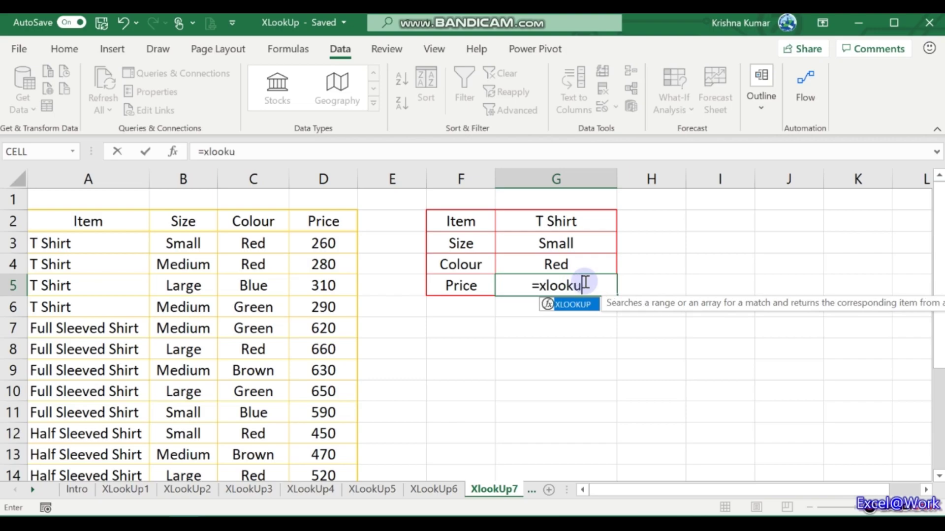
text(p()
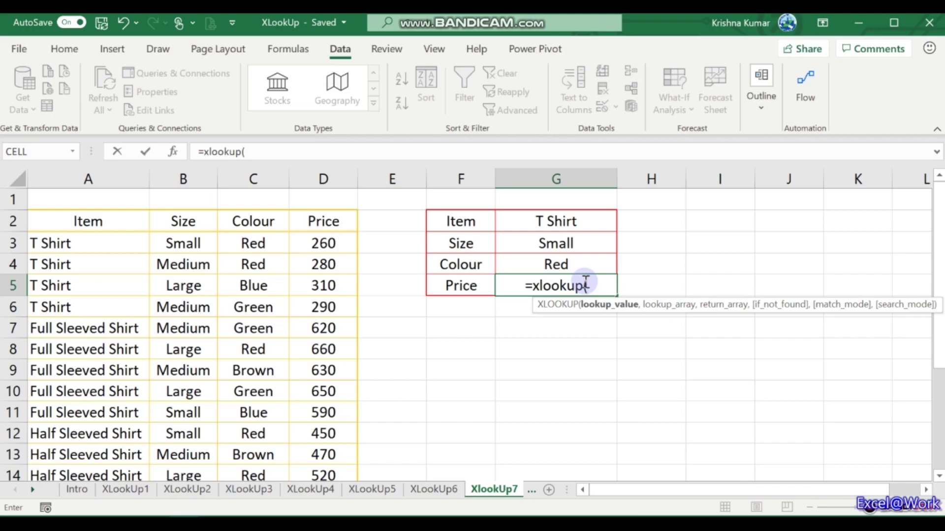
key(Escape)
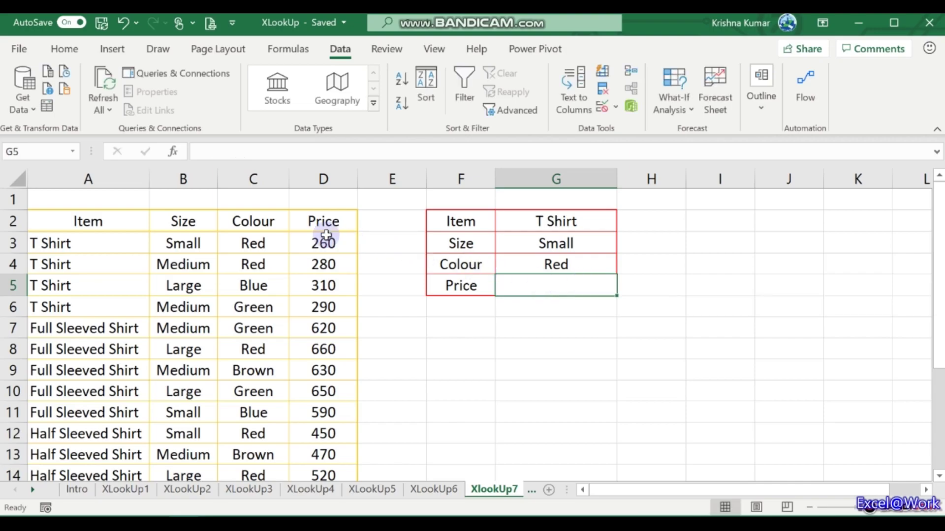
click(90, 234)
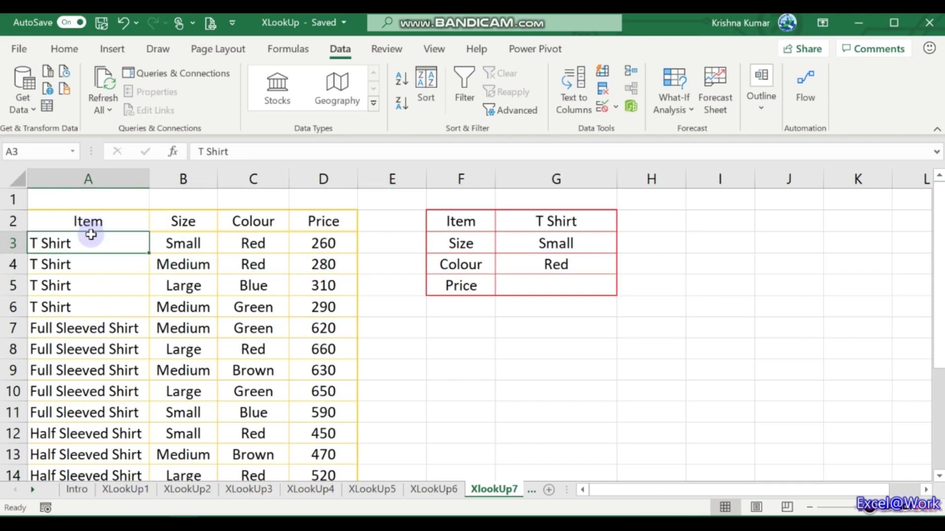
key(Right)
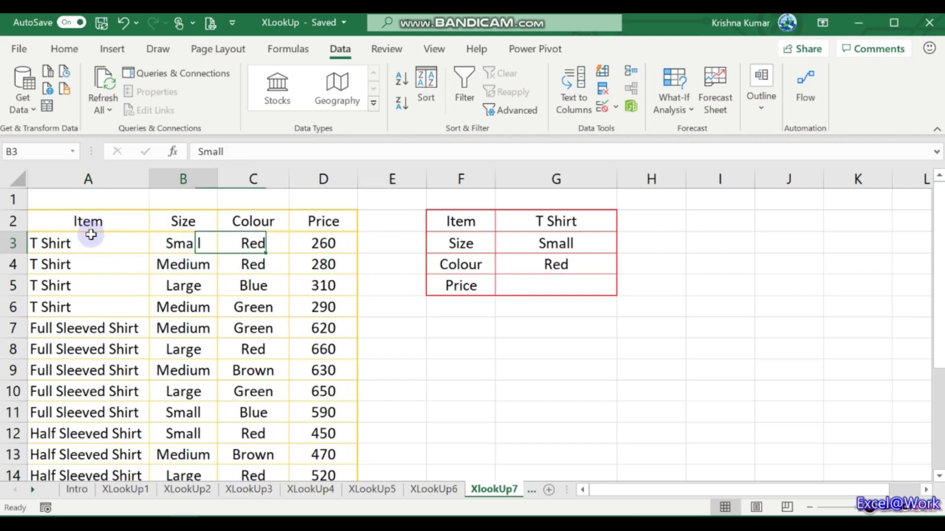
key(Left)
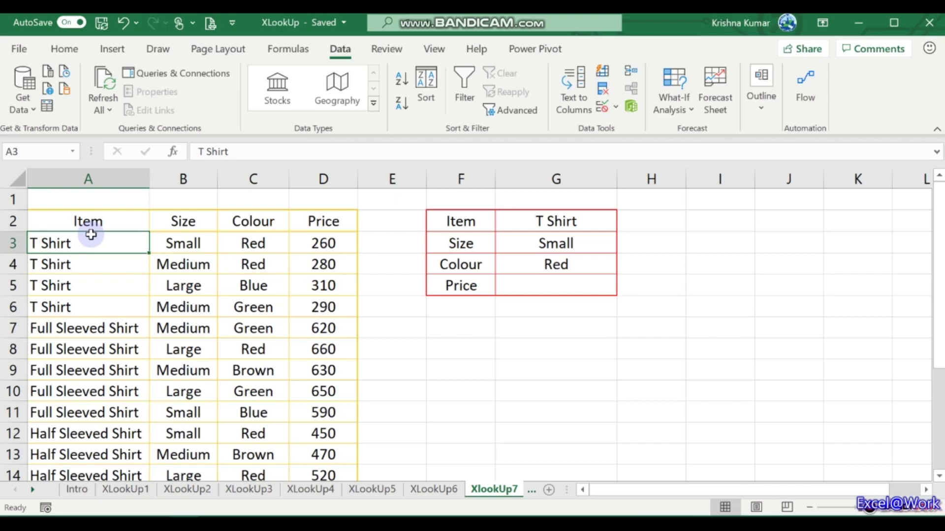
key(Right)
key(Right)
key(Left)
key(Left)
key(Right)
key(Right)
key(Left)
key(Left)
key(Down)
key(Down)
key(Down)
key(Down)
key(Down)
key(Down)
key(Down)
key(Down)
key(Down)
key(Down)
key(Down)
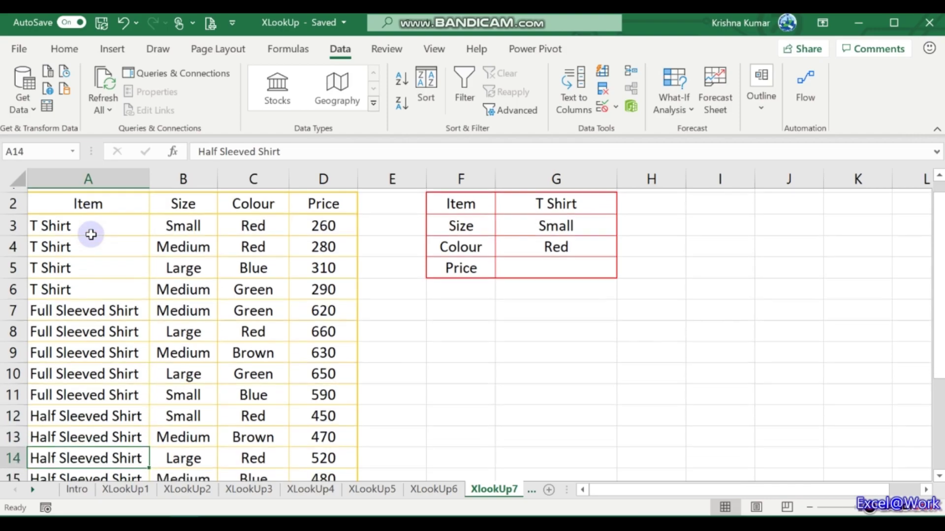
key(Down)
key(Down)
key(Up)
key(Right)
key(Right)
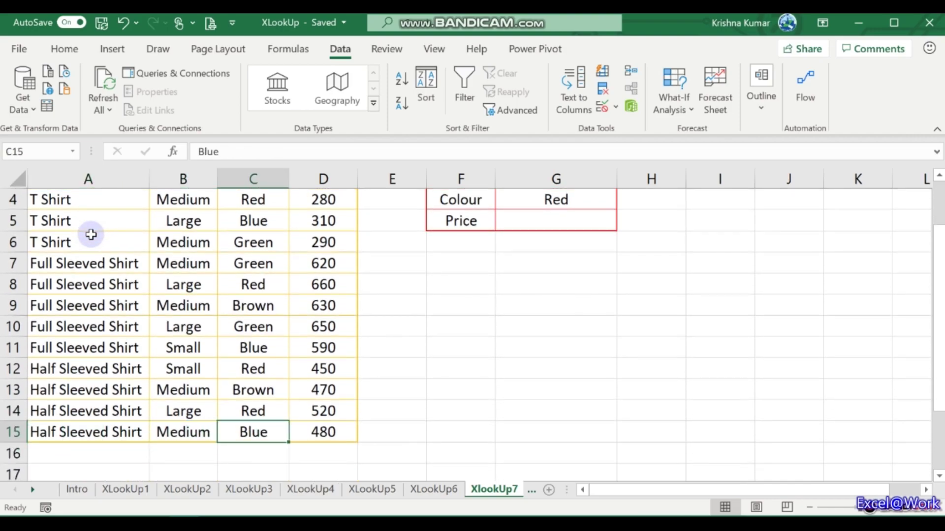
key(Left)
key(Left)
key(Right)
key(Right)
key(Left)
key(Left)
key(Right)
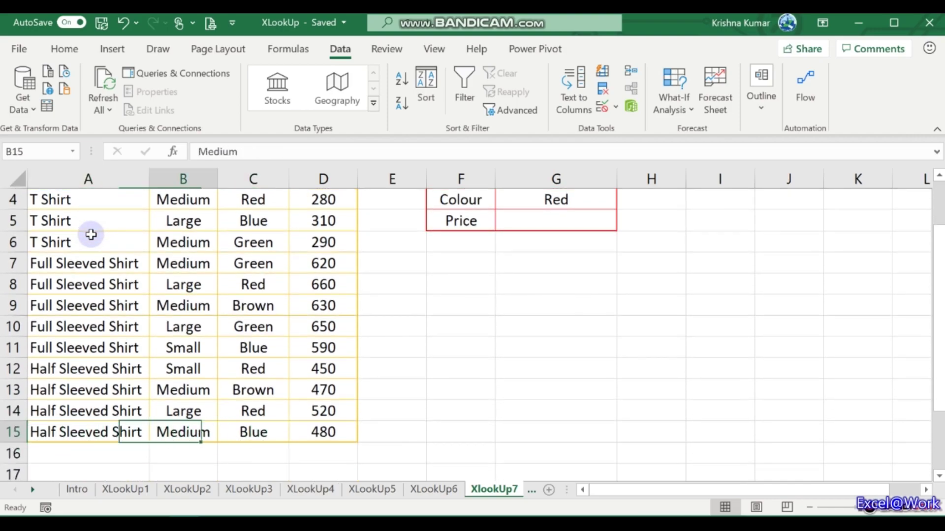
key(Right)
key(Right)
key(Up)
key(Up)
key(Up)
key(Up)
key(Up)
key(Up)
key(Up)
key(Up)
key(Up)
key(Up)
key(Up)
key(Up)
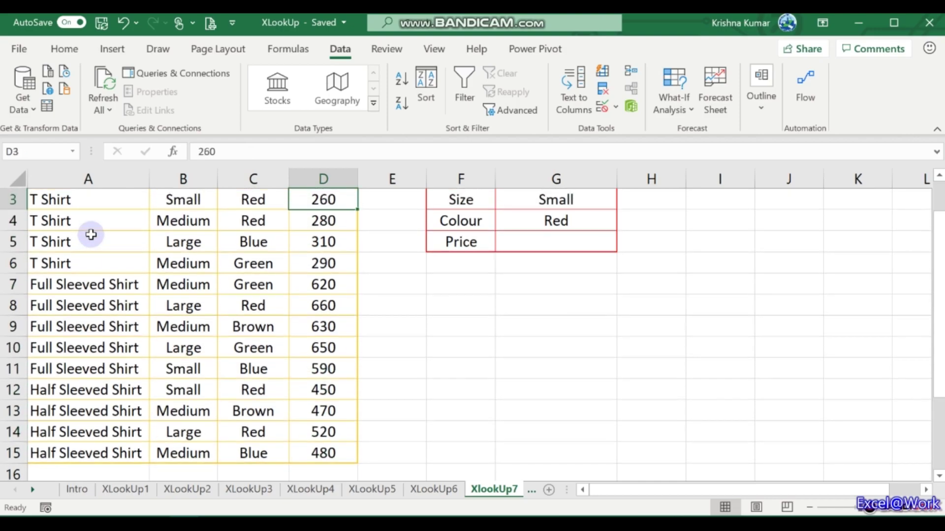
key(Up)
key(Up)
key(Down)
key(Down)
key(Down)
key(Down)
key(Down)
key(Down)
key(Right)
key(Right)
key(Right)
key(Up)
key(Up)
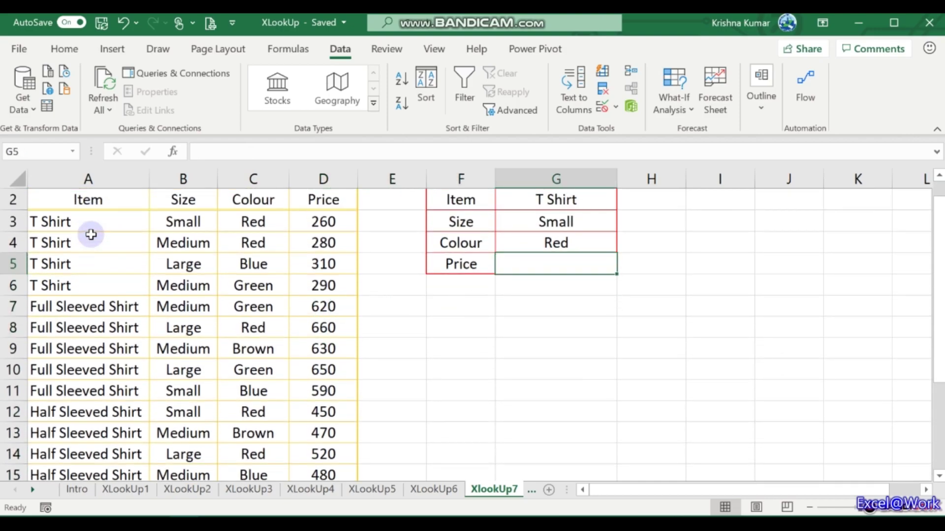
key(Up)
key(Up)
key(Up)
key(Up)
key(Down)
key(Down)
key(Down)
key(Down)
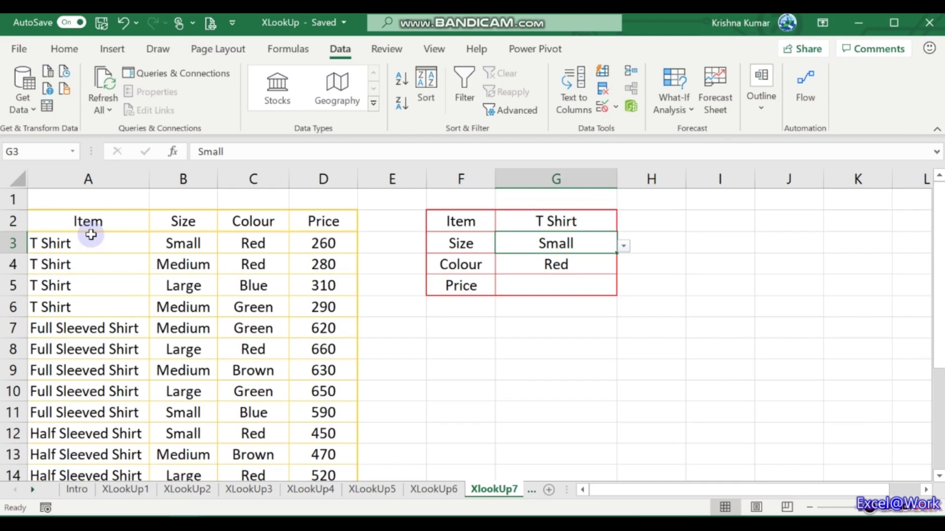
Start the G5 formula =xlookup(G2&G3&G4, joining the three choice cells.
text(=xlok)
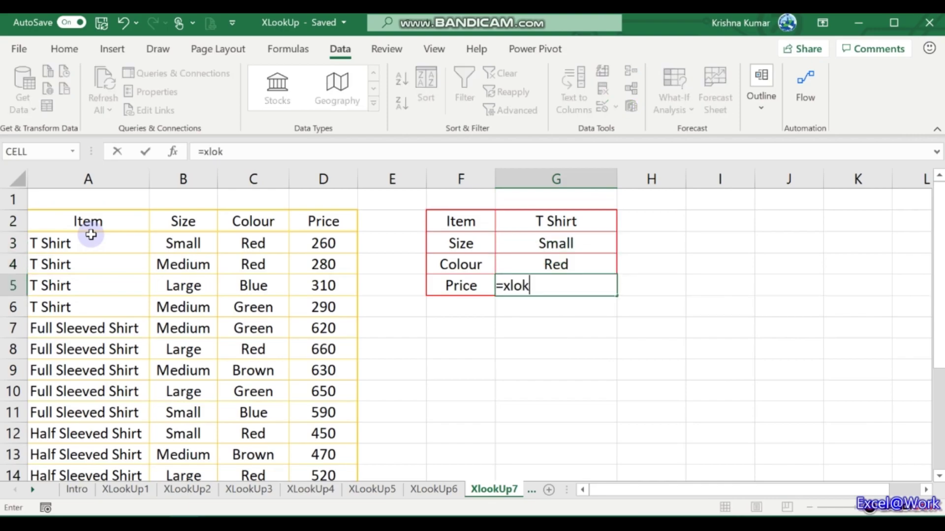
key(BackSpace)
text(okup)
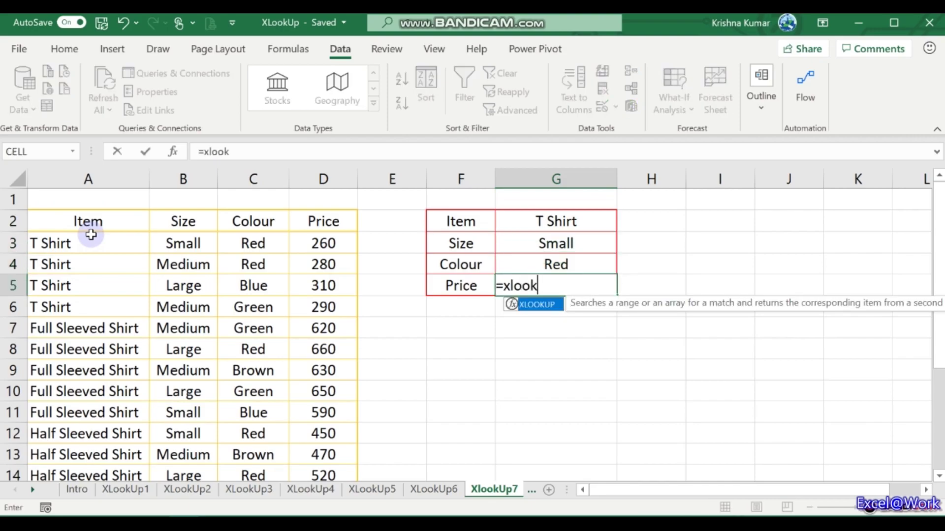
key(BackSpace)
text(()
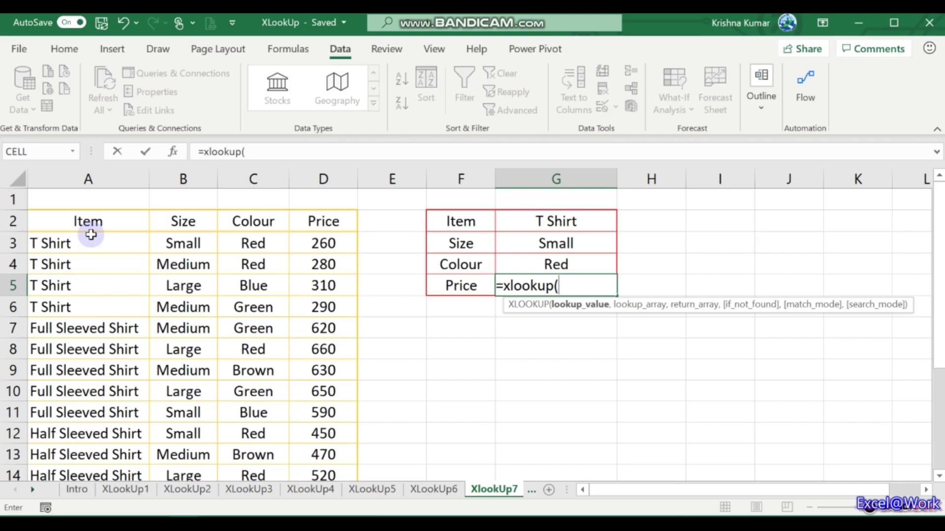
key(Up)
key(Up)
key(Up)
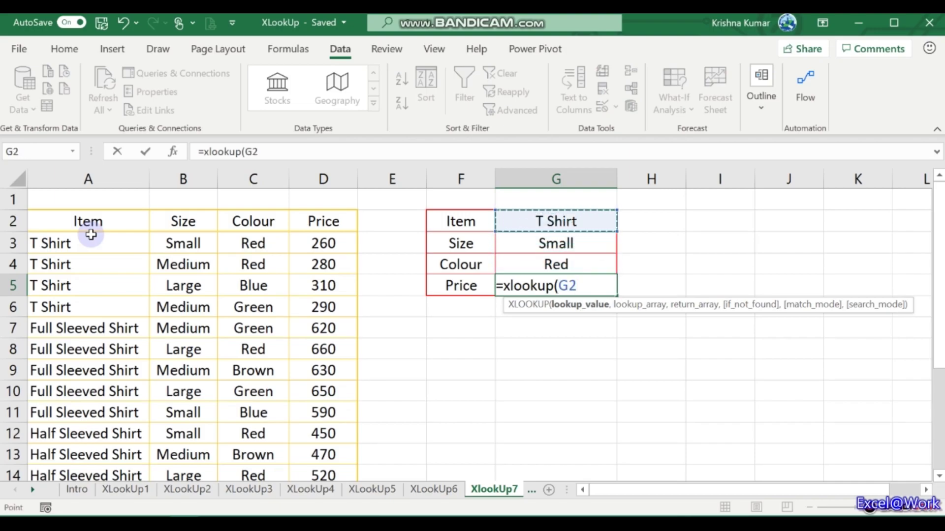
text(&)
key(Up)
key(Up)
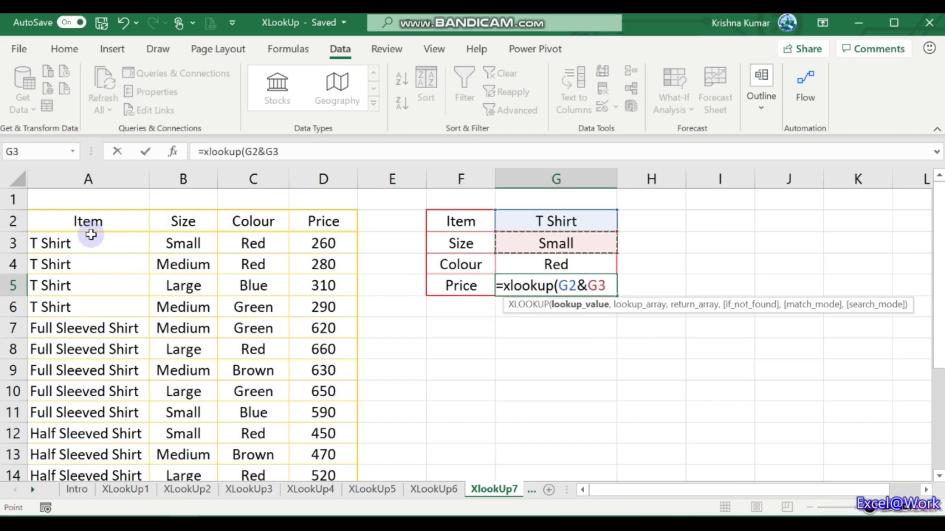
text(&)
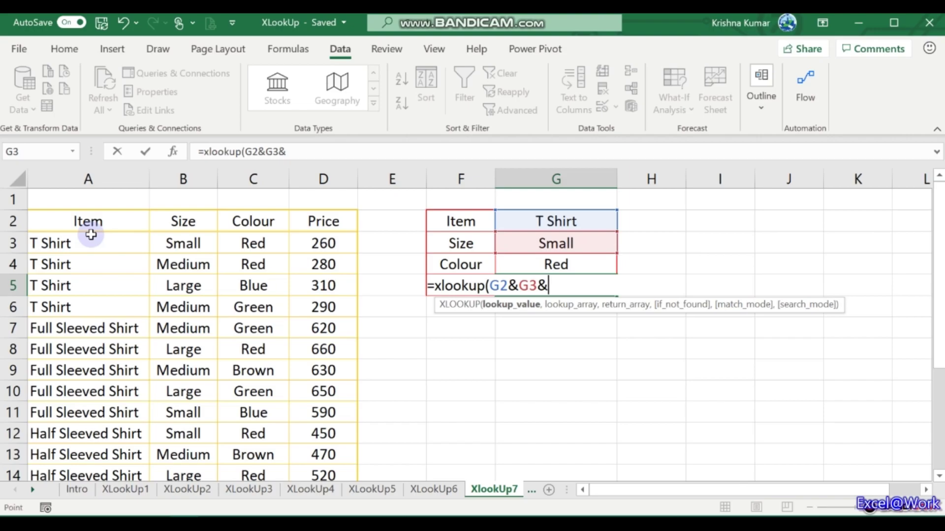
key(Up)
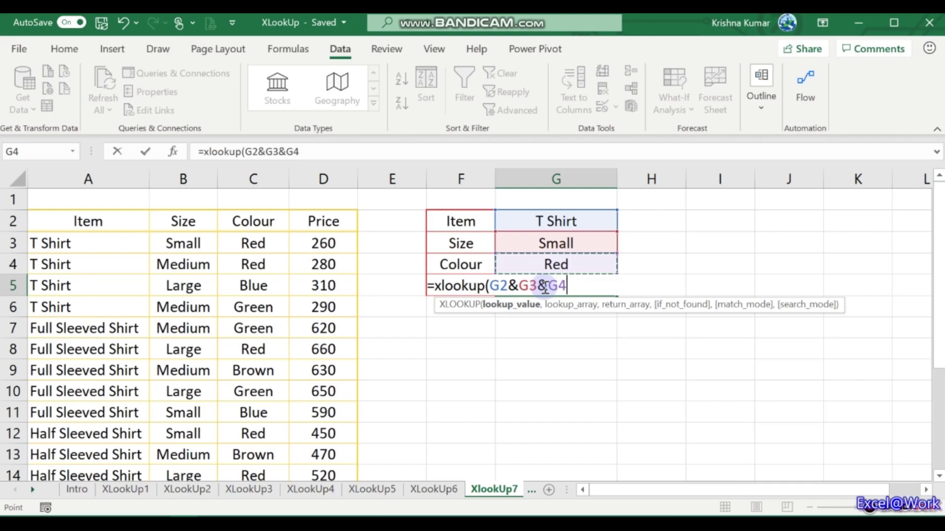
text(,)
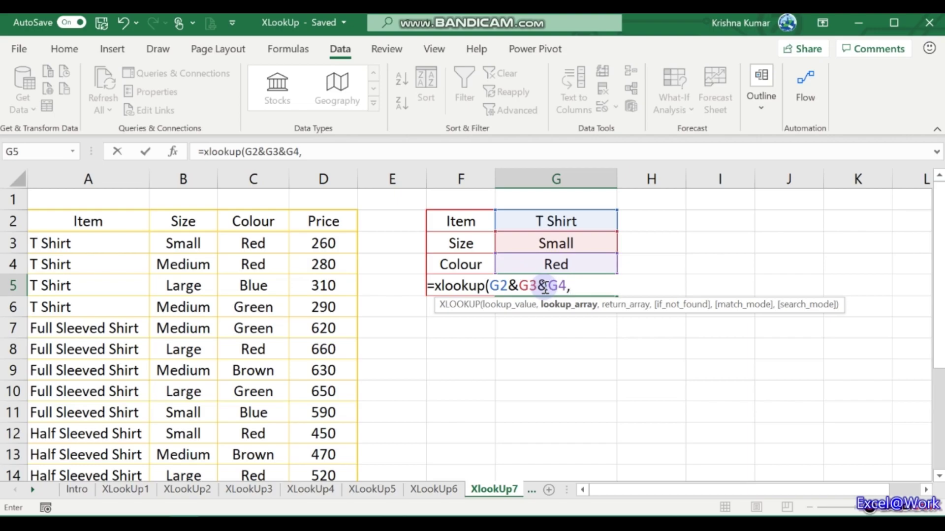
Prefix the unfinished formula with an apostrophe so G5 stores it as text.
key(Home)
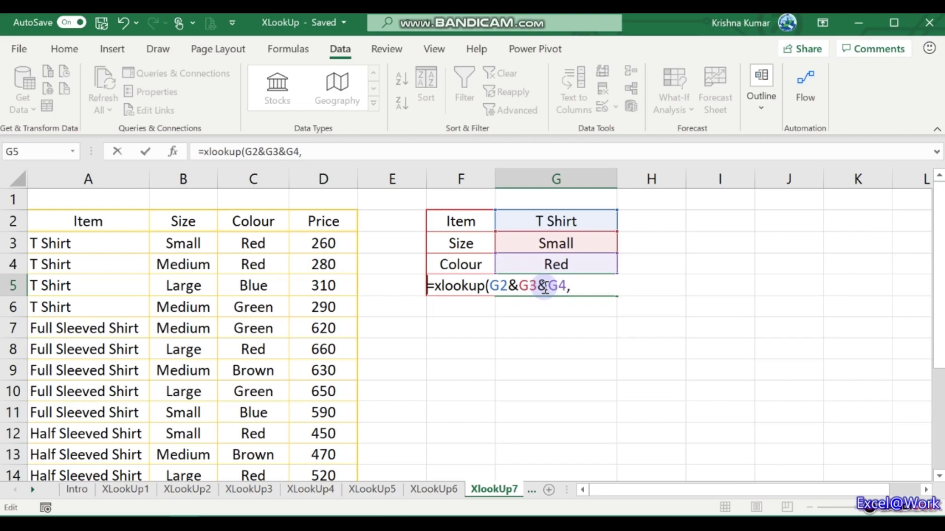
text(')
key(Return)
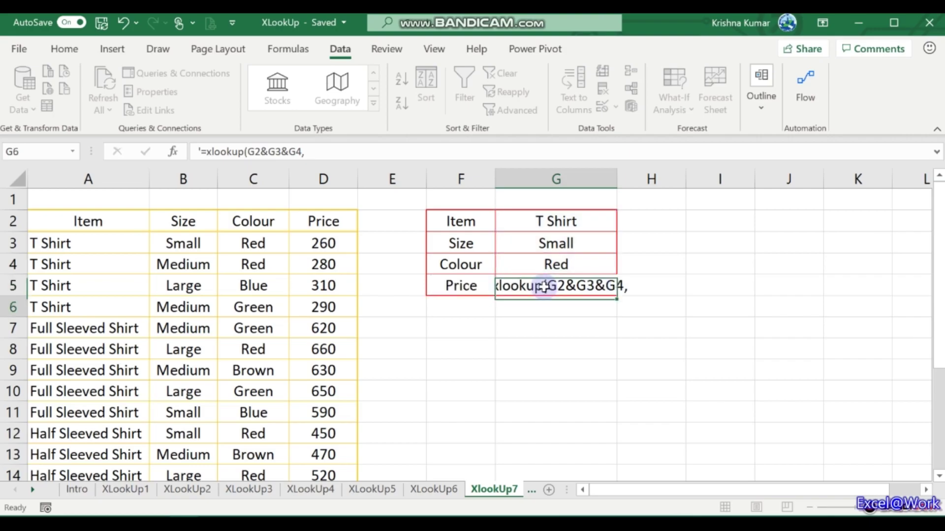
key(Return)
Enter =G2&G3&G4 in G7, showing T ShirtSmallRed.
text(=)
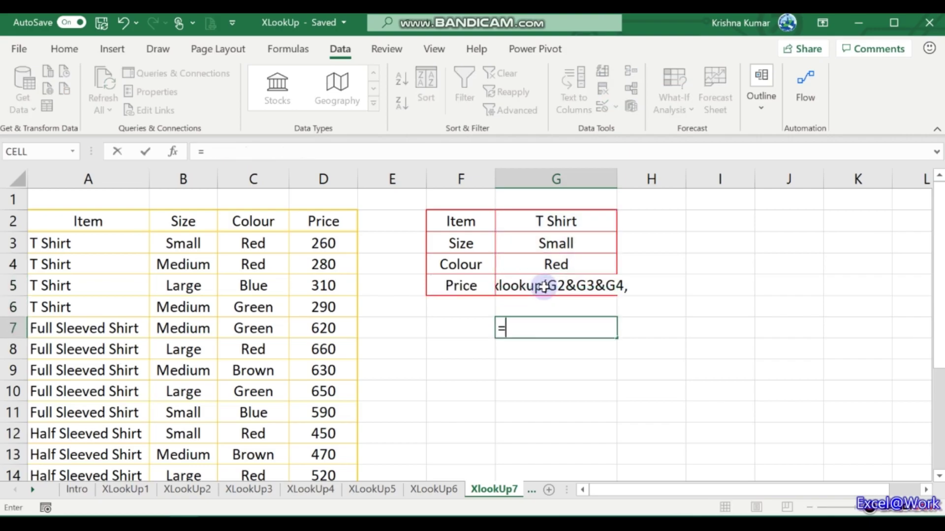
key(Up)
key(Up)
key(Up)
key(Up)
key(Up)
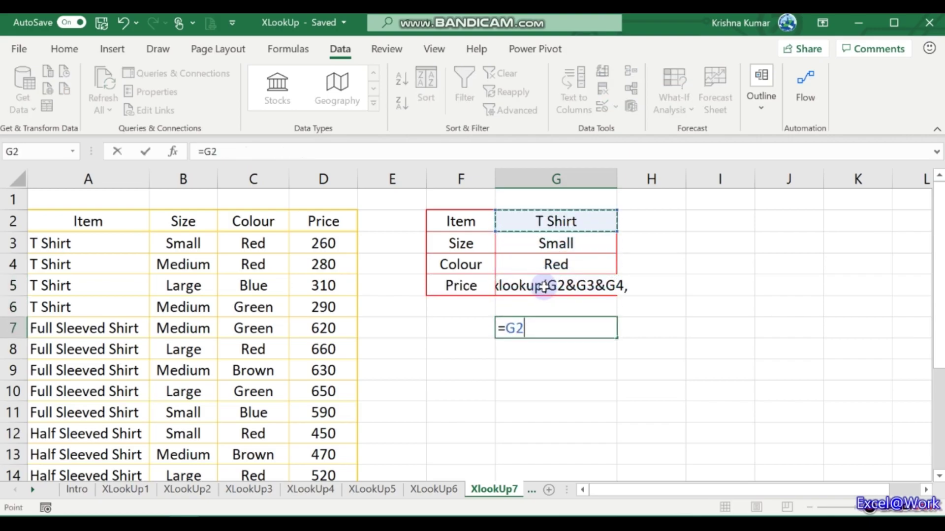
text(&)
key(Up)
key(Up)
key(Up)
key(Up)
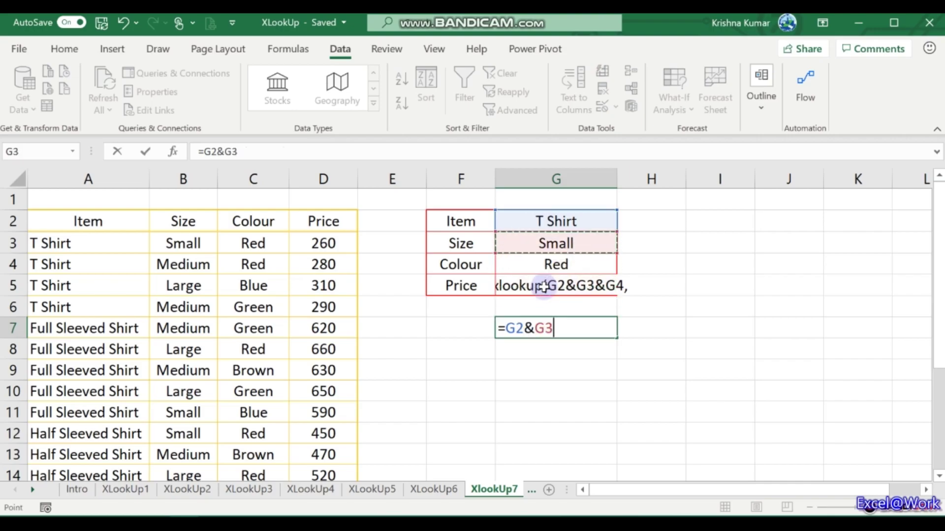
text(&)
key(Up)
key(Up)
key(Up)
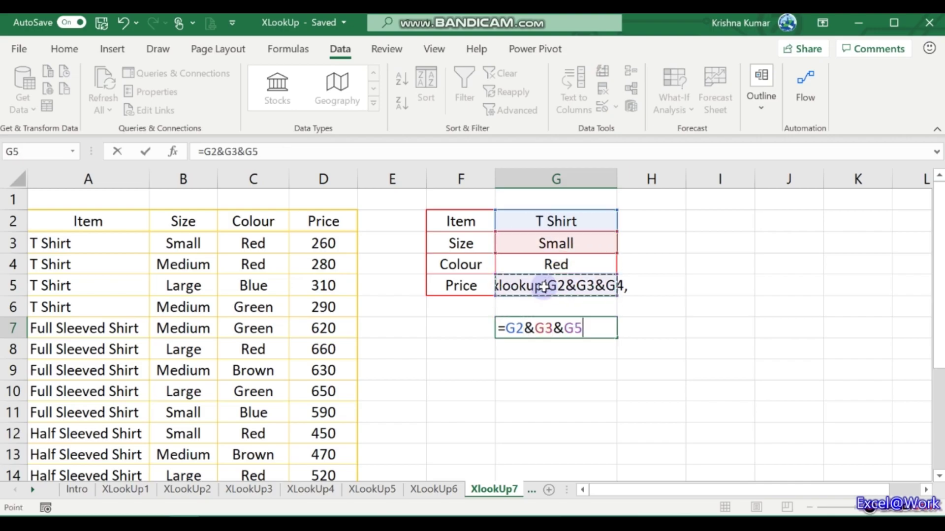
key(ctrl+Return)
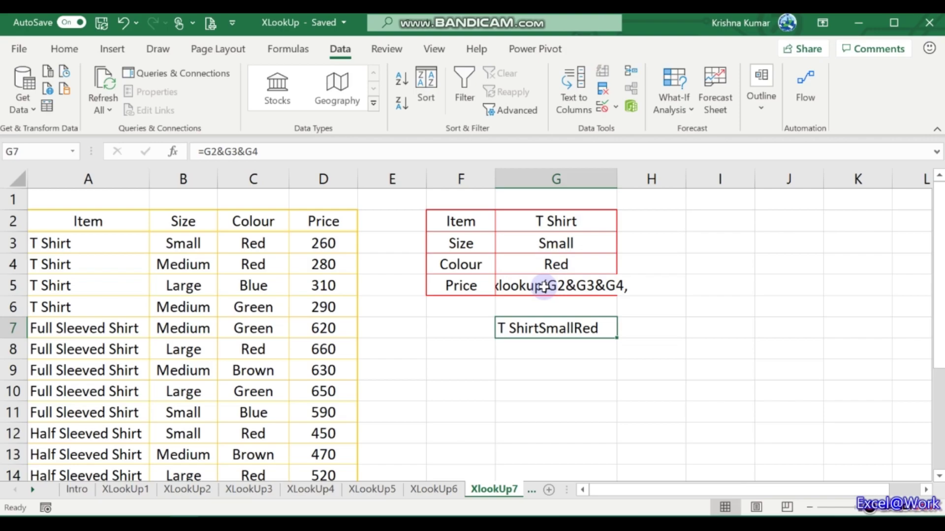
Reopen the G5 text for editing at its start.
click(544, 287)
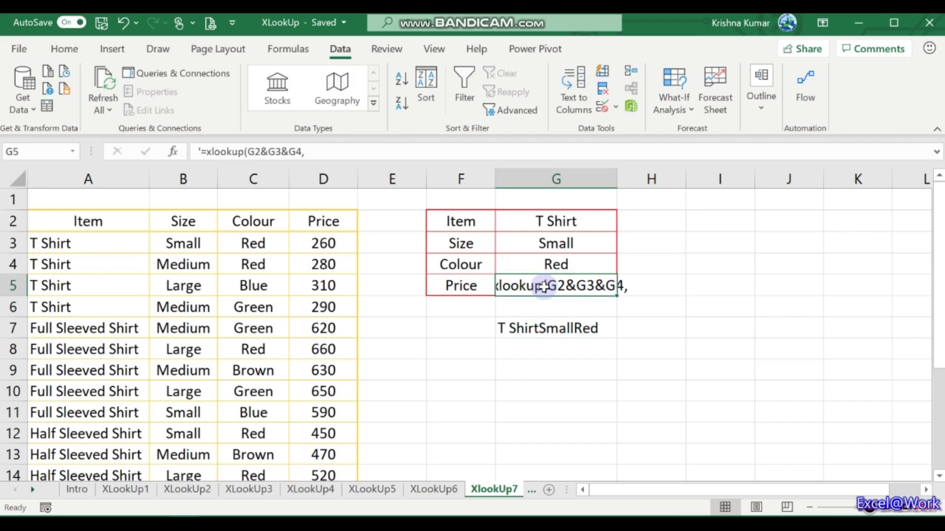
key(F2)
key(Home)
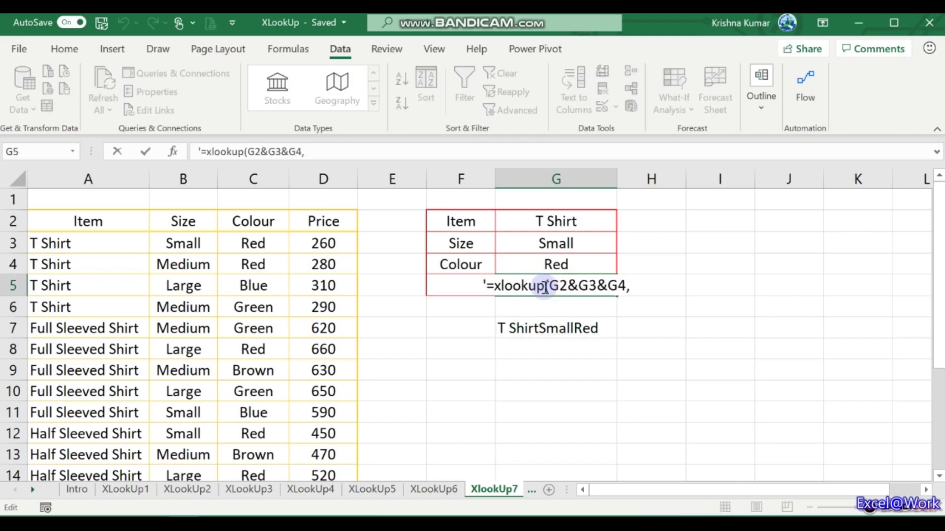
Remove G5's apostrophe and start the lookup array with A3:A15 joined by &.
key(Delete)
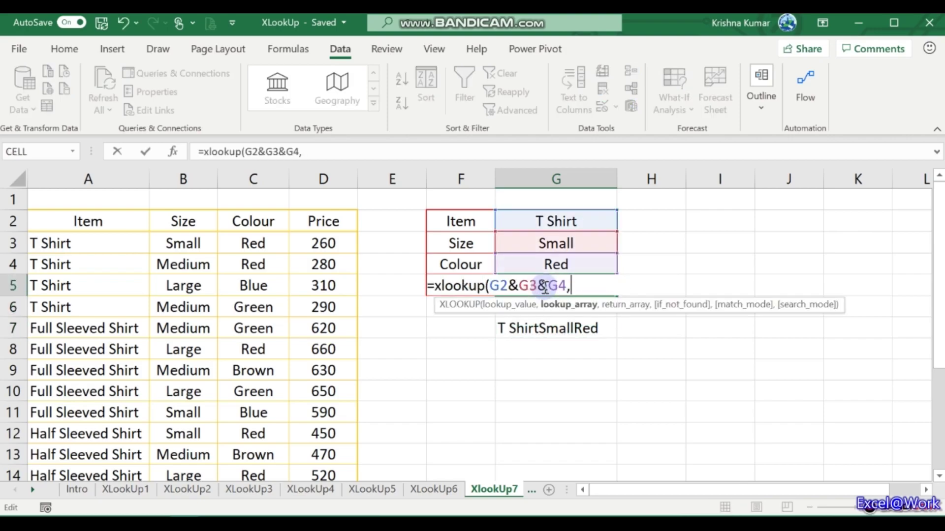
click(76, 248)
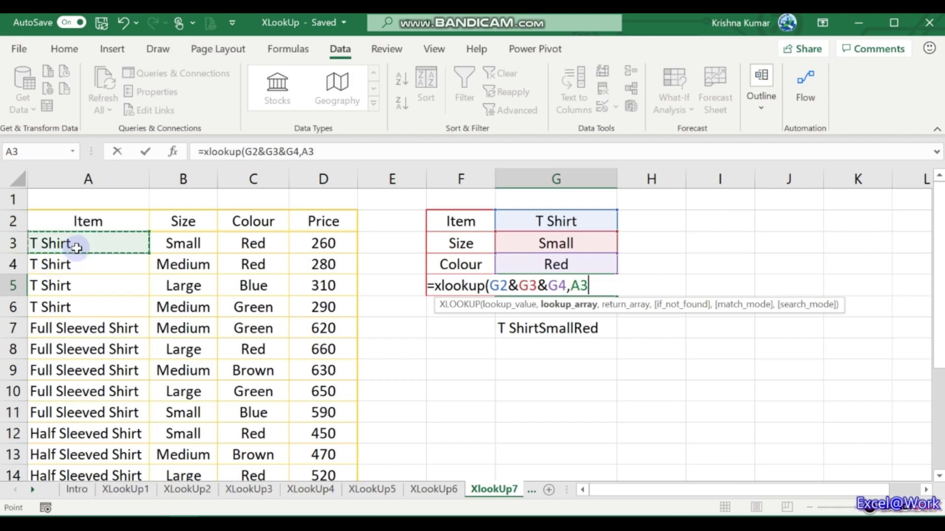
drag(76, 247, 143, 412)
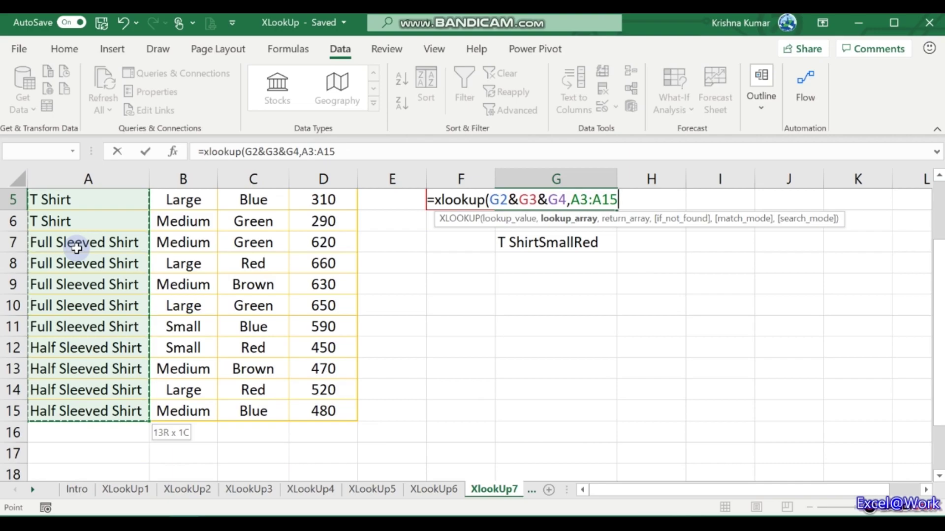
text(&)
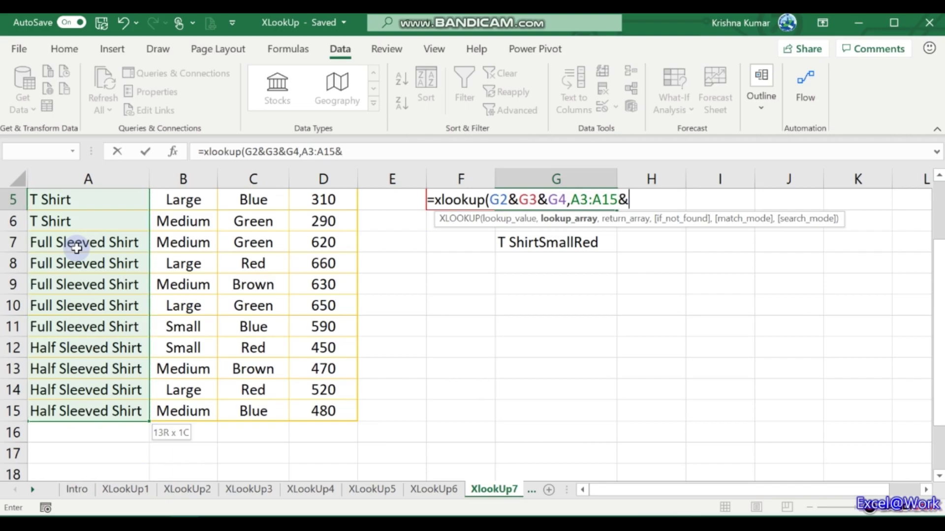
Add the Size range B3:B15 to the lookup array.
key(Right)
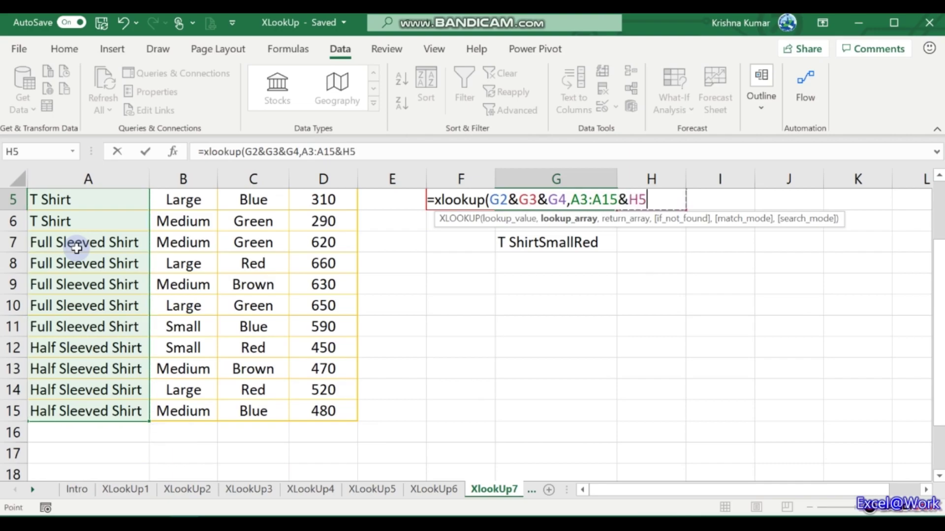
key(Up)
key(Up)
key(Up)
key(Left)
key(Left)
key(Left)
key(Left)
key(Left)
key(Left)
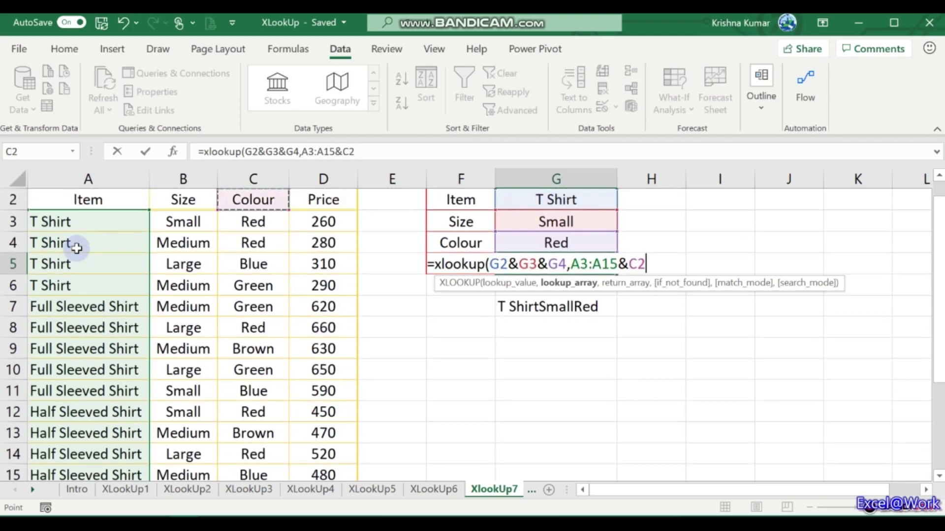
key(Down)
key(shift+Down)
key(shift+Down)
key(shift+Down)
key(shift+Down)
key(shift+Down)
key(shift+Down)
key(shift+Down)
key(shift+Down)
key(shift+Down)
key(shift+Down)
key(shift+Down)
key(shift+Down)
key(shift+Down)
key(shift+Down)
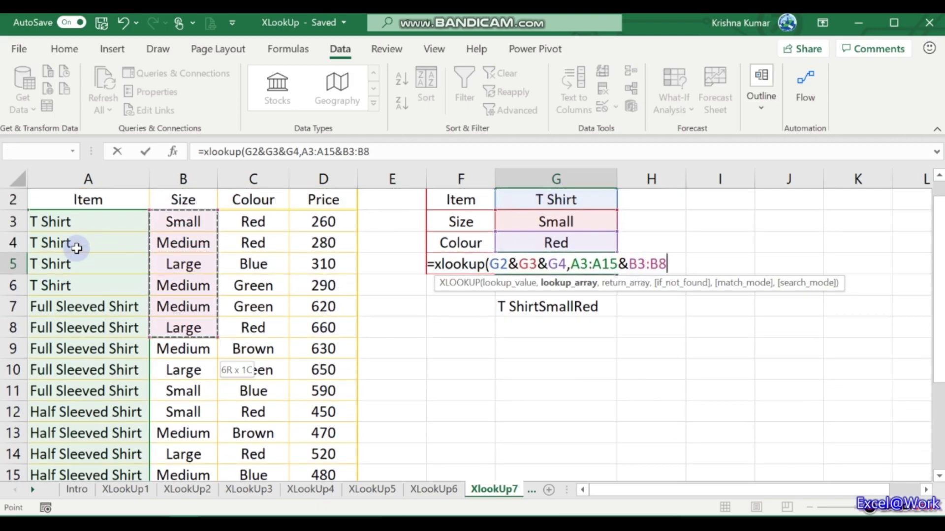
key(shift+Up)
key(shift+Up)
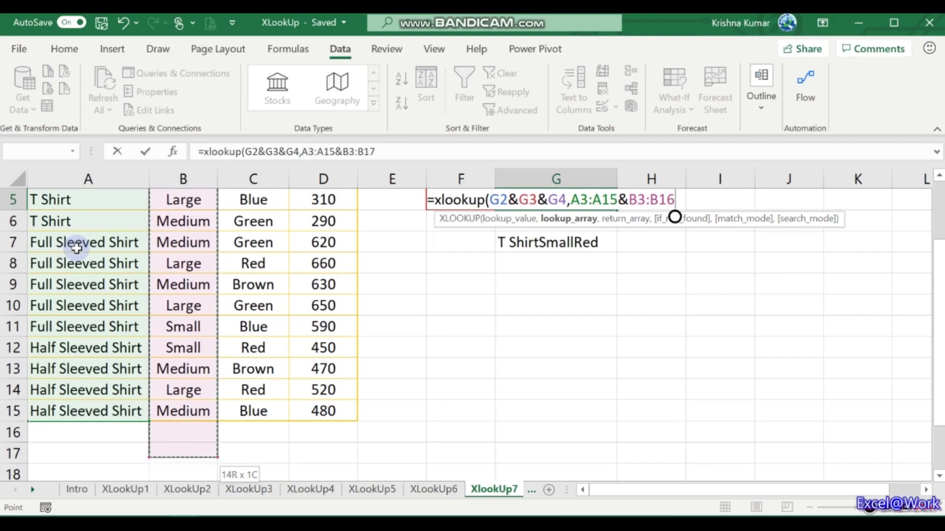
text(,)
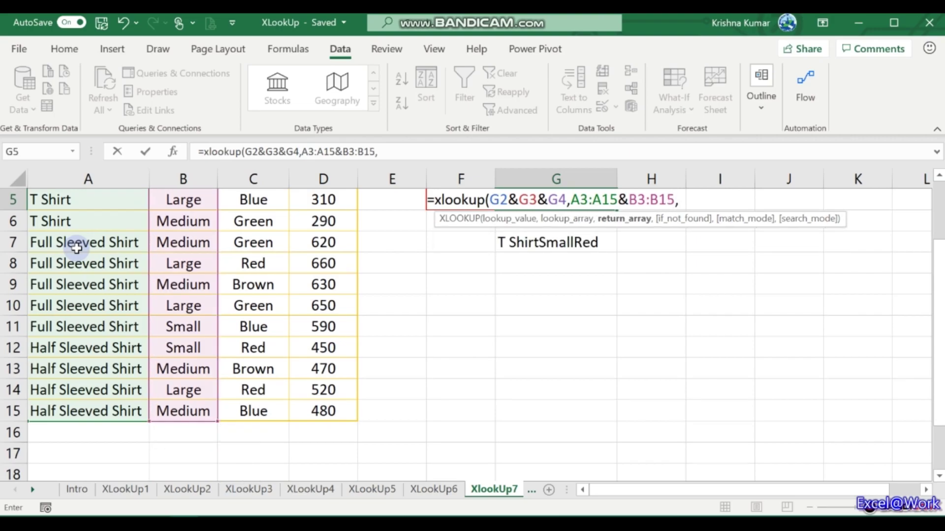
Select the Colour range as a separate argument, then delete the misplaced entry.
key(Left)
key(Left)
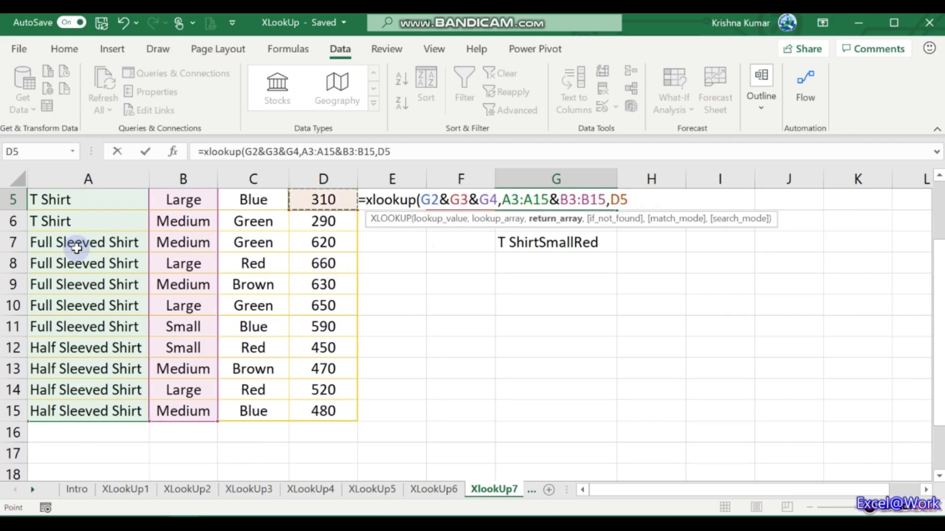
key(Up)
key(Up)
key(Up)
key(Down)
key(Down)
key(Down)
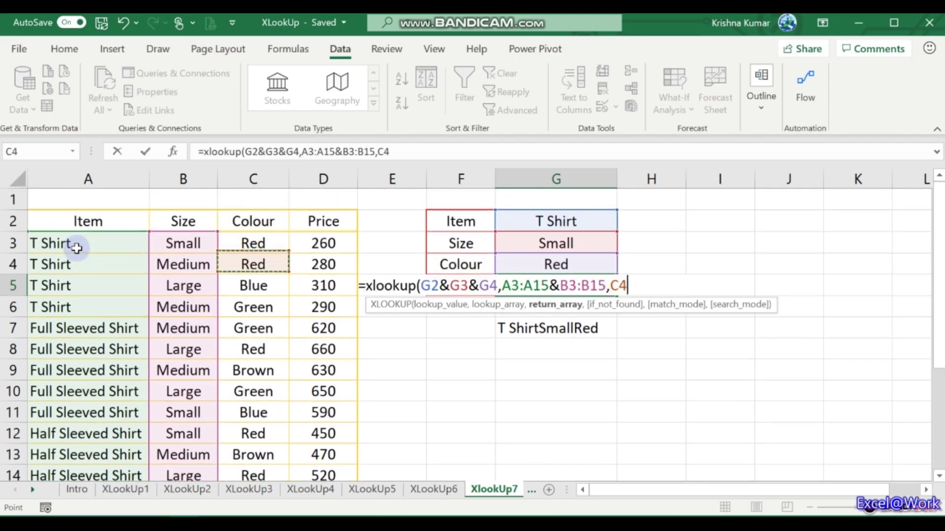
key(Up)
key(shift+Down)
key(shift+Down)
key(shift+Down)
key(shift+Down)
key(shift+Down)
key(shift+Down)
key(shift+Down)
key(shift+Down)
key(shift+Down)
key(shift+Down)
key(shift+Down)
key(shift+Down)
key(shift+Down)
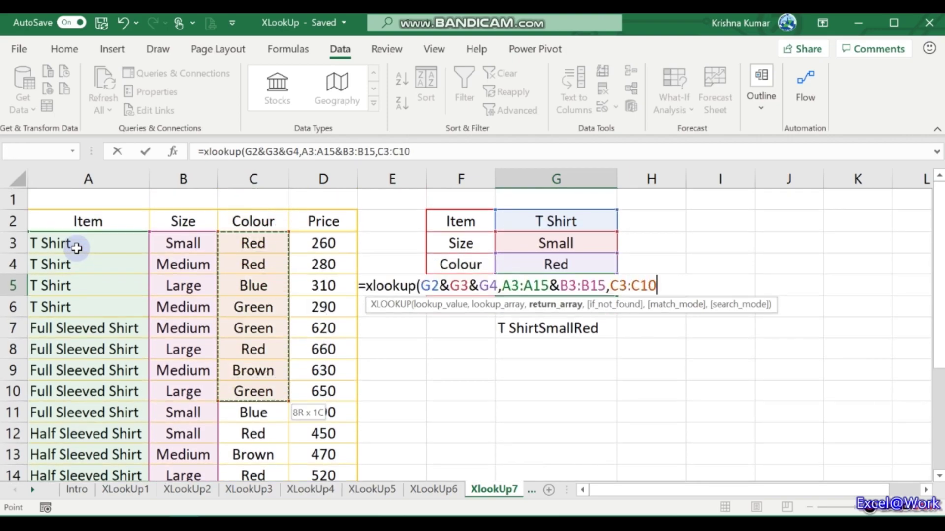
key(shift+Up)
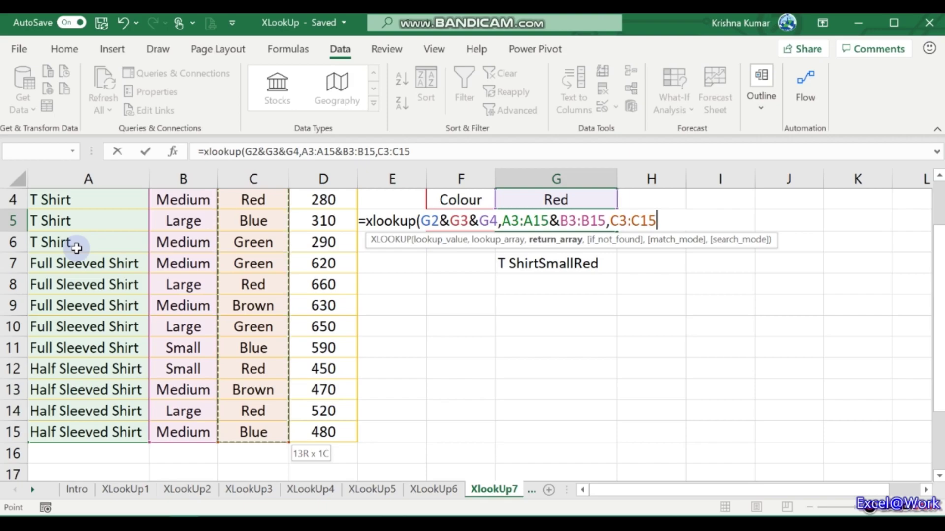
text(,)
key(BackSpace)
key(BackSpace)
key(BackSpace)
key(BackSpace)
key(BackSpace)
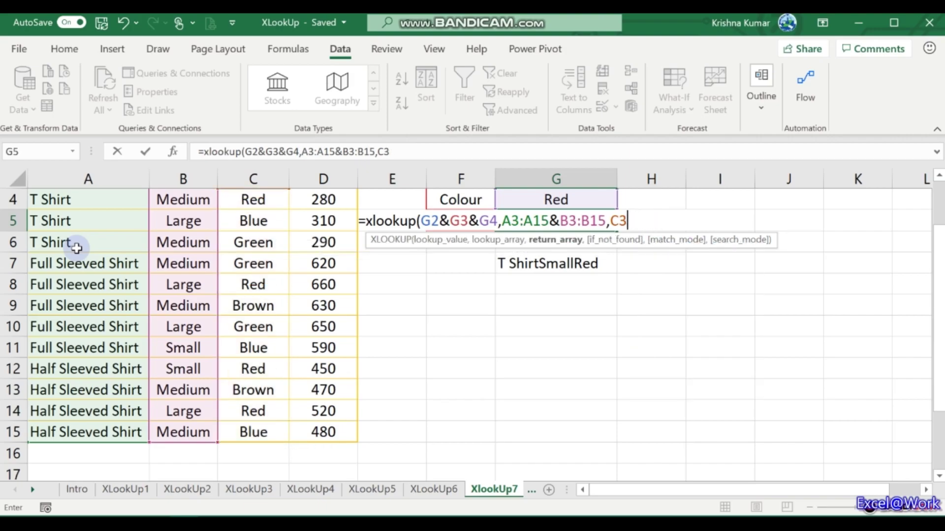
key(BackSpace)
key(BackSpace)
key(BackSpace)
Join C3:C15 onto the lookup array with & so it reads A3:A15&B3:B15&C3:C15.
text(&)
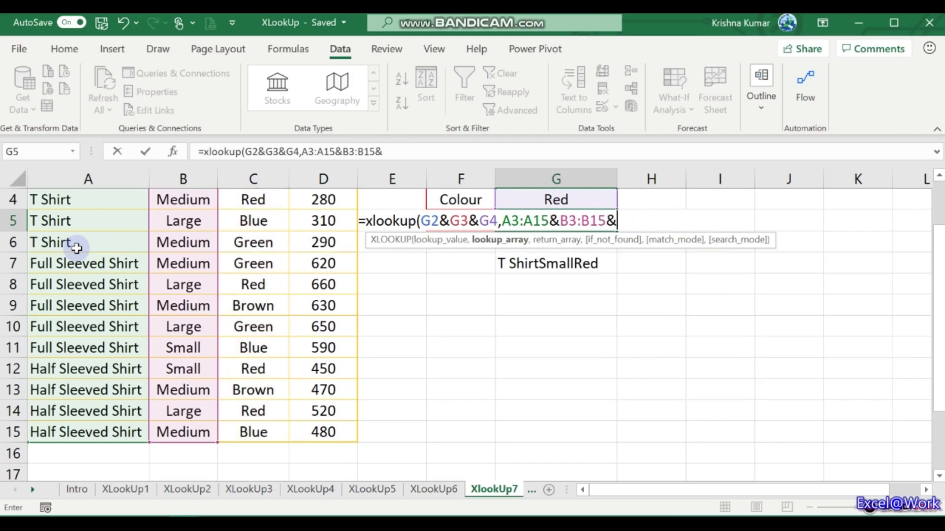
key(Left)
key(Up)
key(Up)
key(Up)
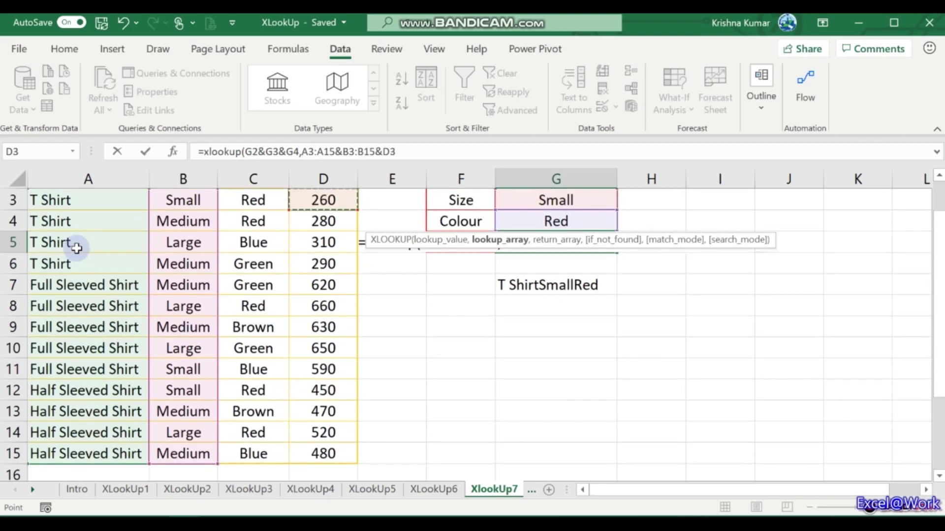
key(Left)
key(Down)
key(shift+Down)
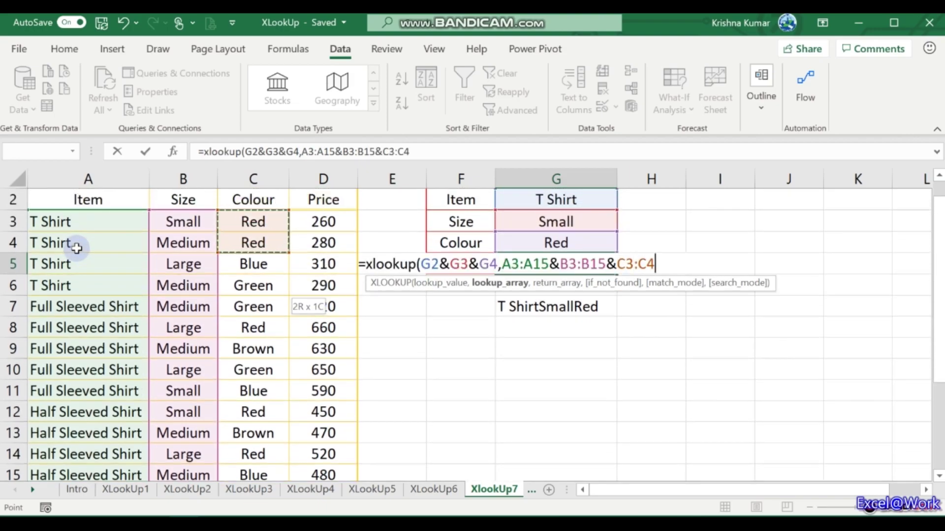
key(ctrl+shift+Down)
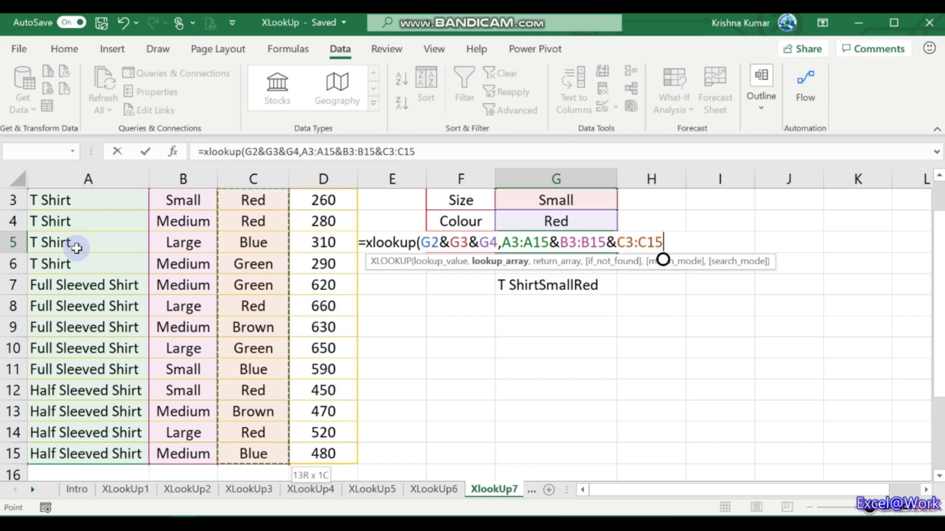
text(,)
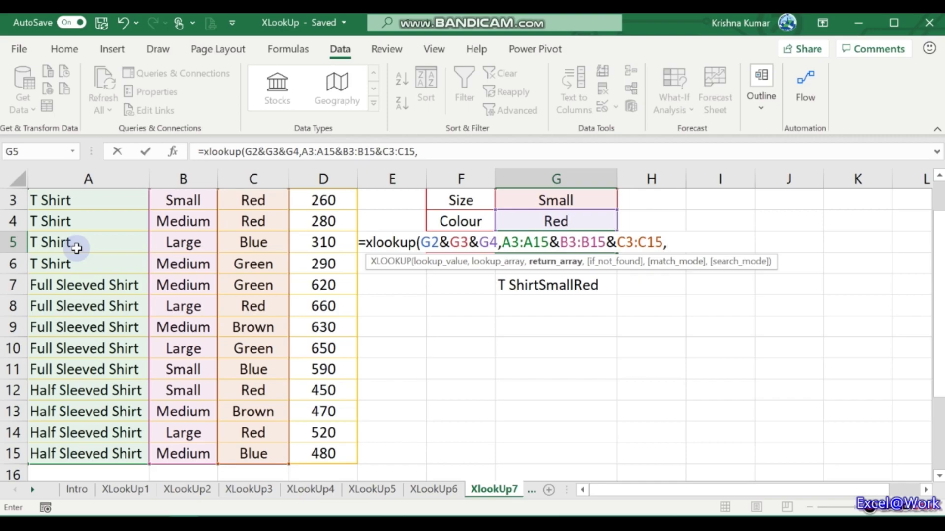
Set the XLOOKUP return array to the price range D3:D15.
key(Up)
key(Up)
key(Up)
key(Up)
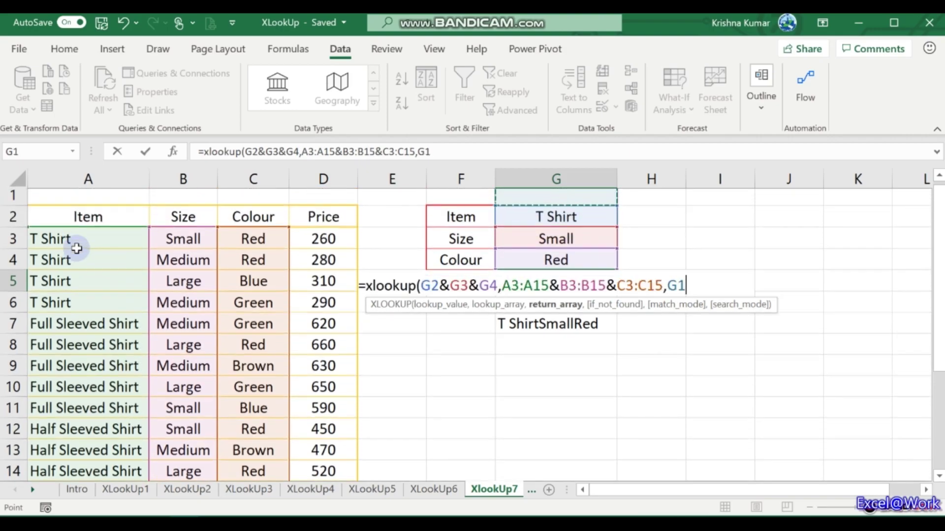
key(Left)
key(Left)
key(Left)
key(Down)
key(Down)
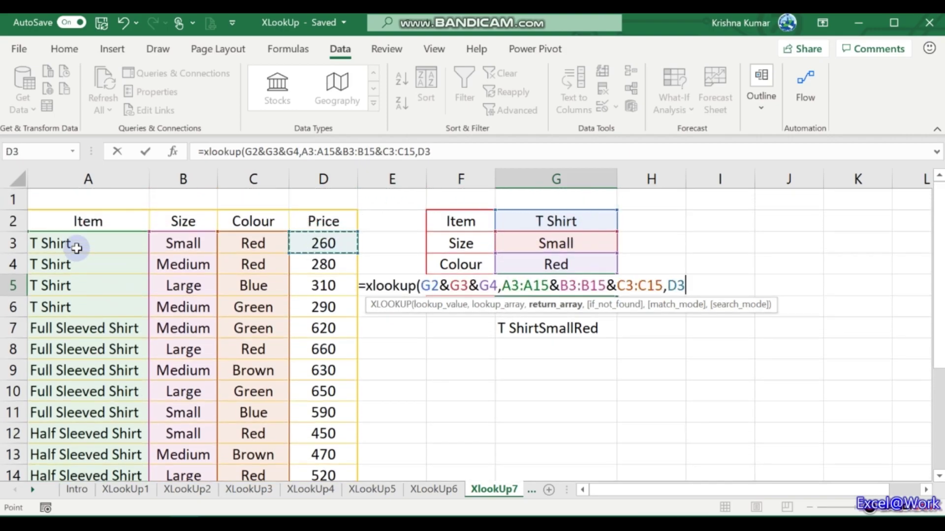
key(ctrl+shift+Down)
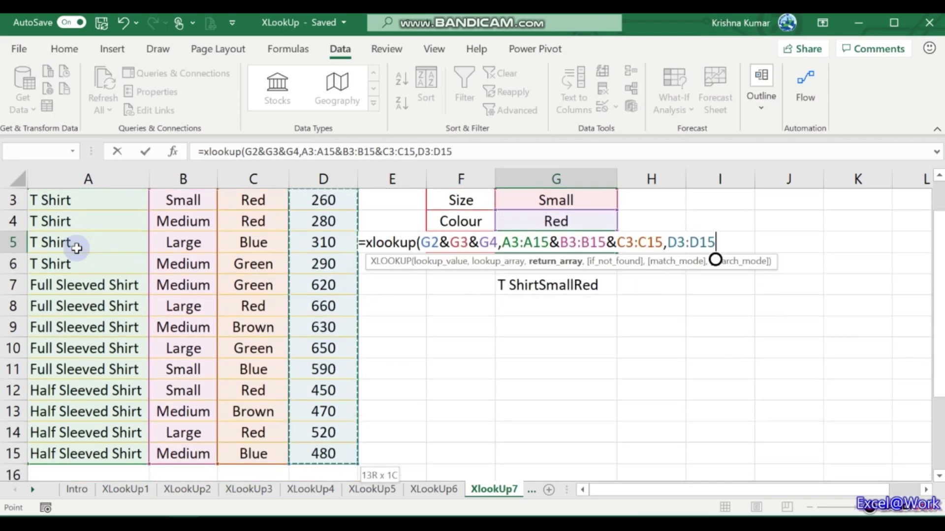
Add the fallback "Combination not in Stock" and commit the formula, showing 260.
text(,)
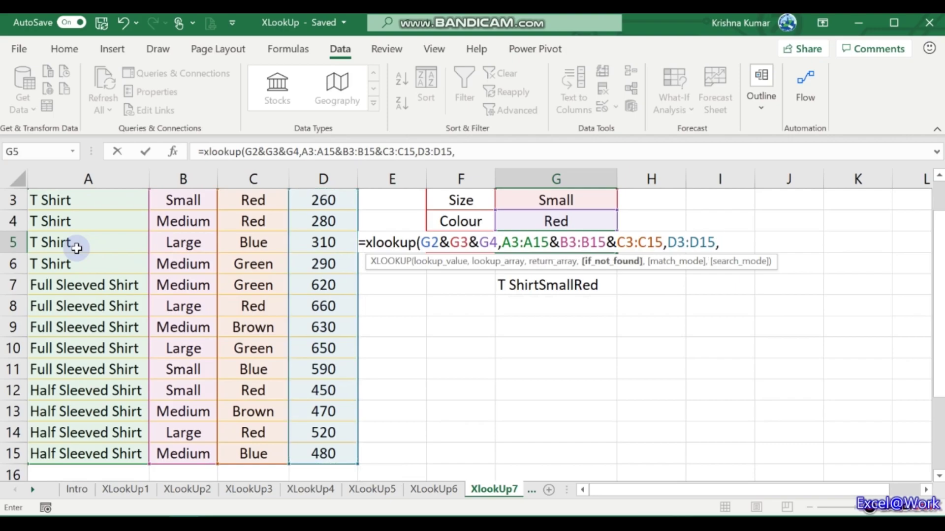
text("Com)
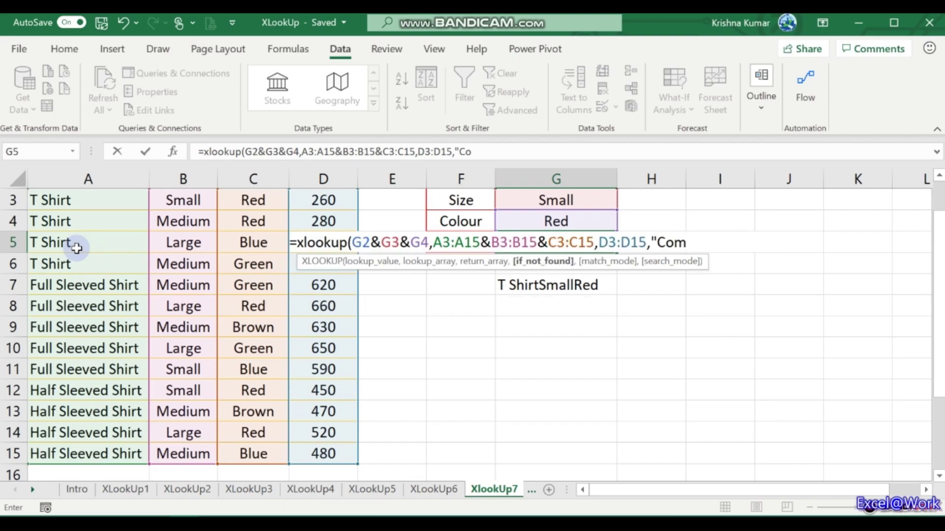
text(binati)
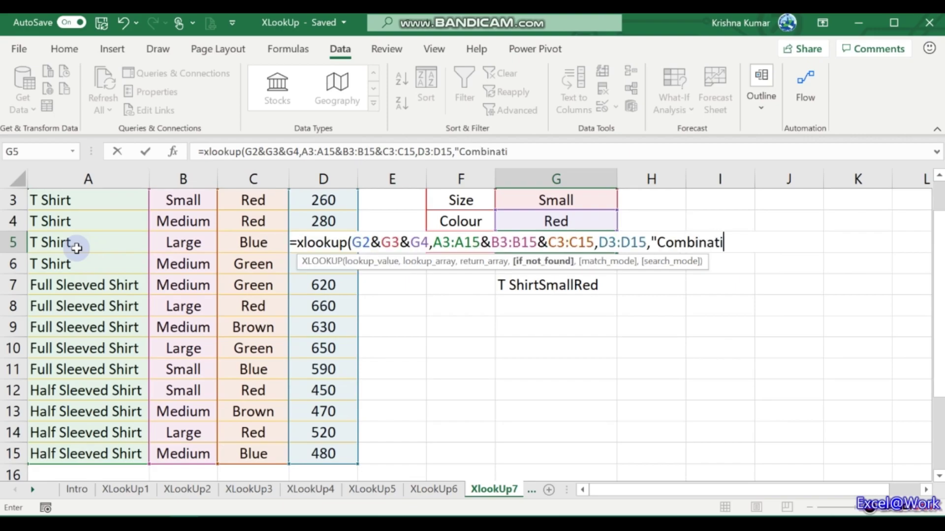
text(on not in Sto)
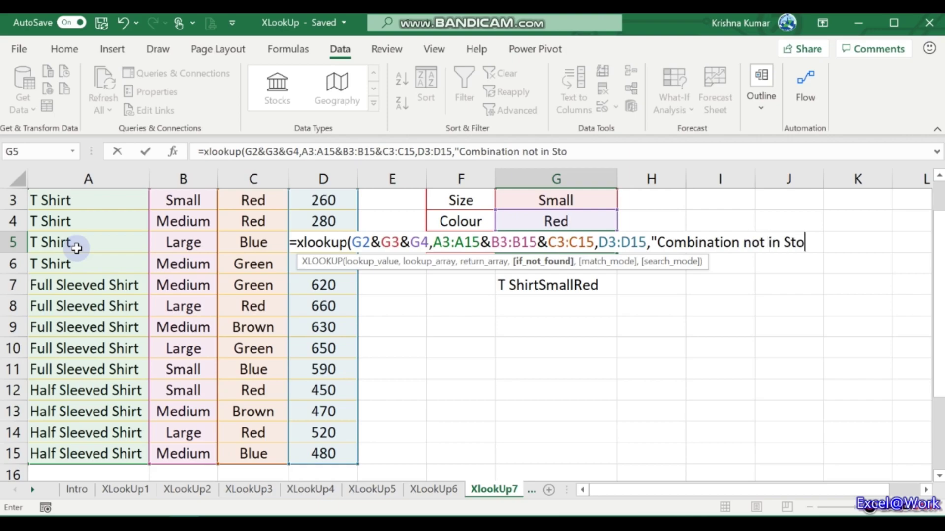
text(ck"))
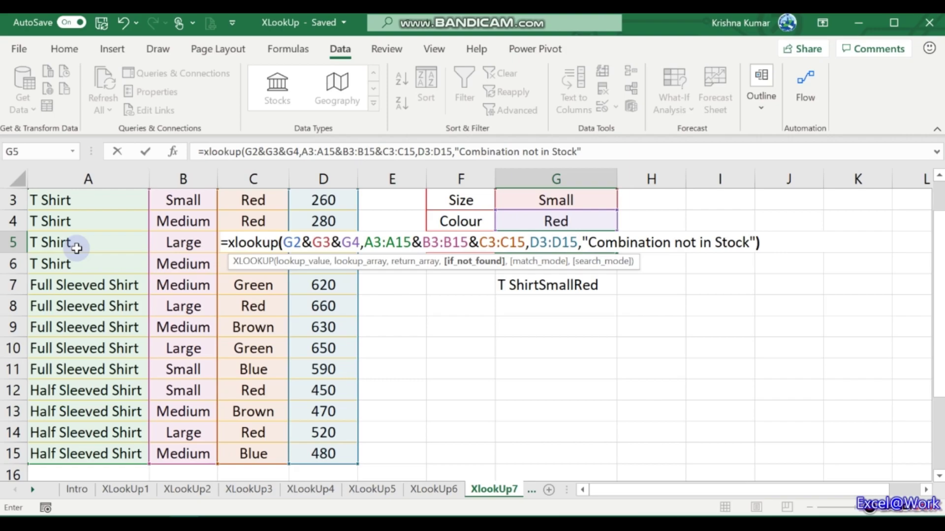
key(Return)
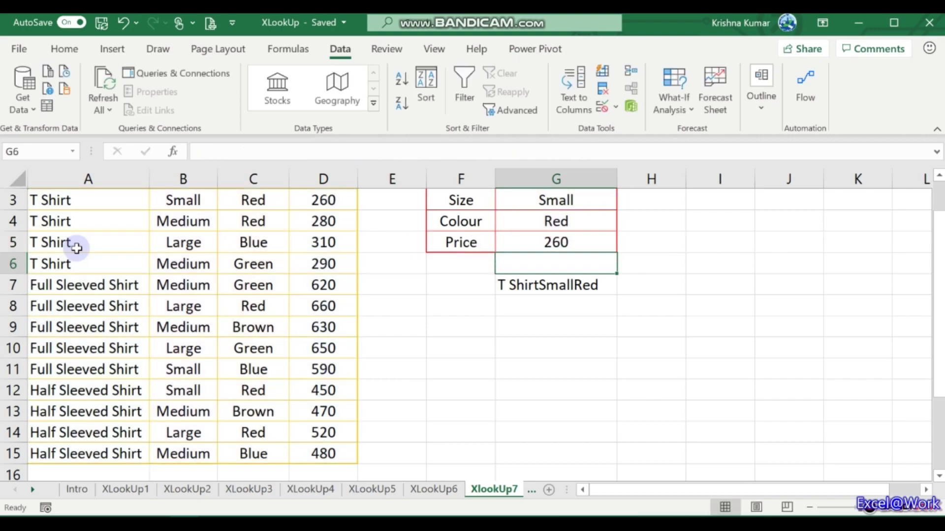
Choose Full Sleeved Shirt as the Item in G2.
key(Up)
key(Up)
key(Up)
key(Up)
key(Up)
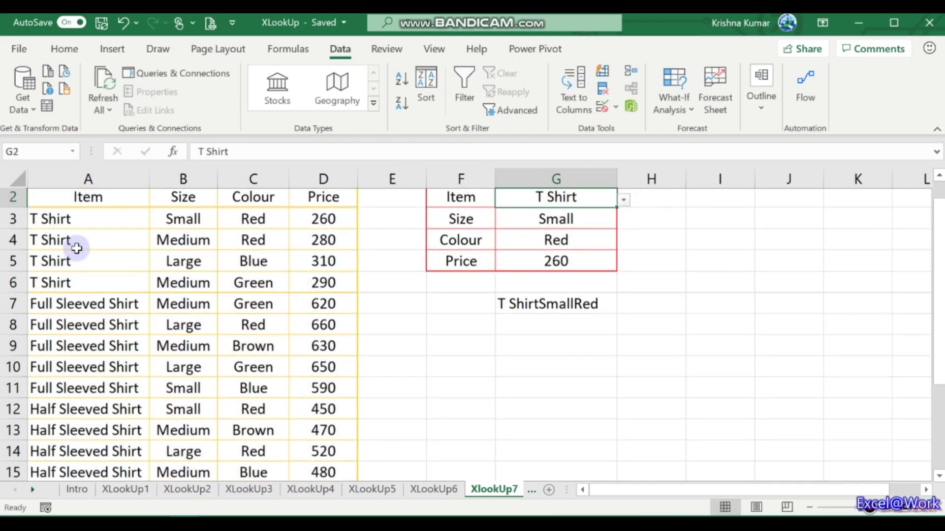
key(Down)
key(Down)
key(Down)
key(Up)
key(Up)
key(Down)
key(Down)
key(Down)
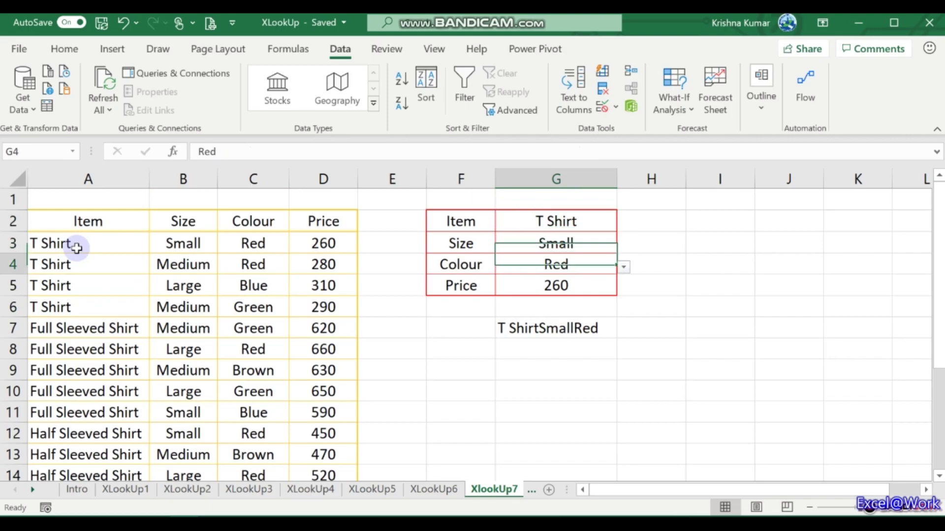
key(Up)
key(Up)
key(Up)
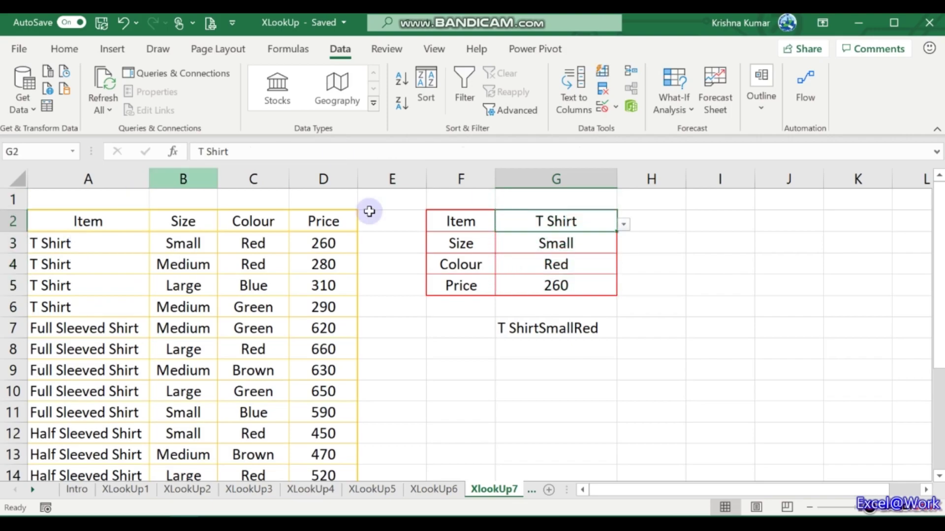
click(624, 222)
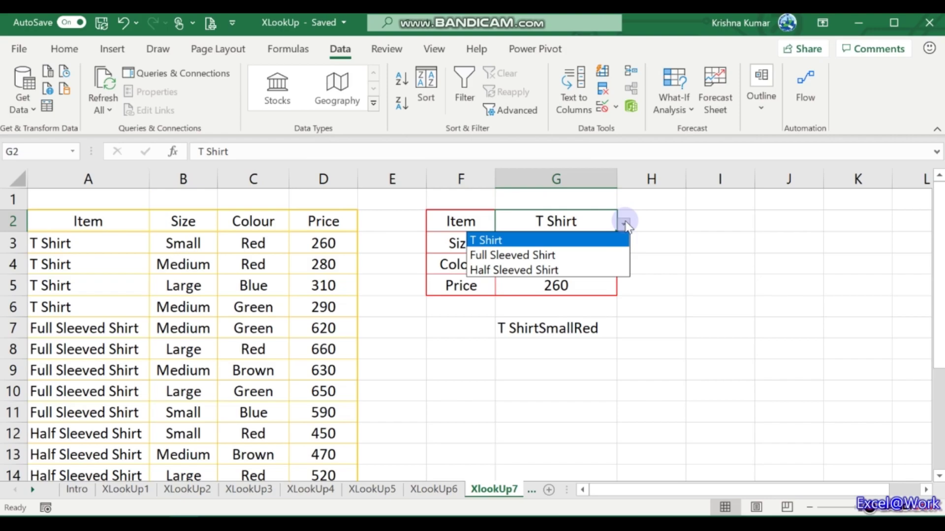
click(576, 257)
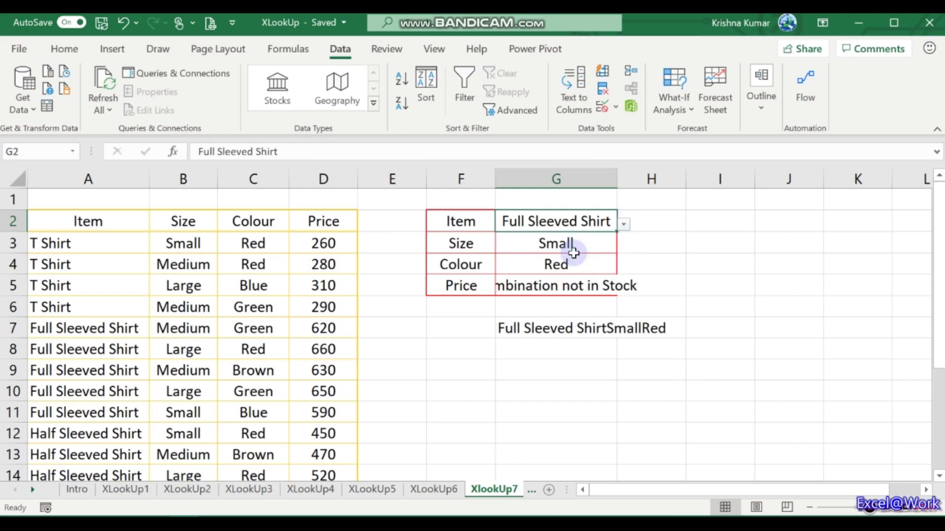
click(599, 244)
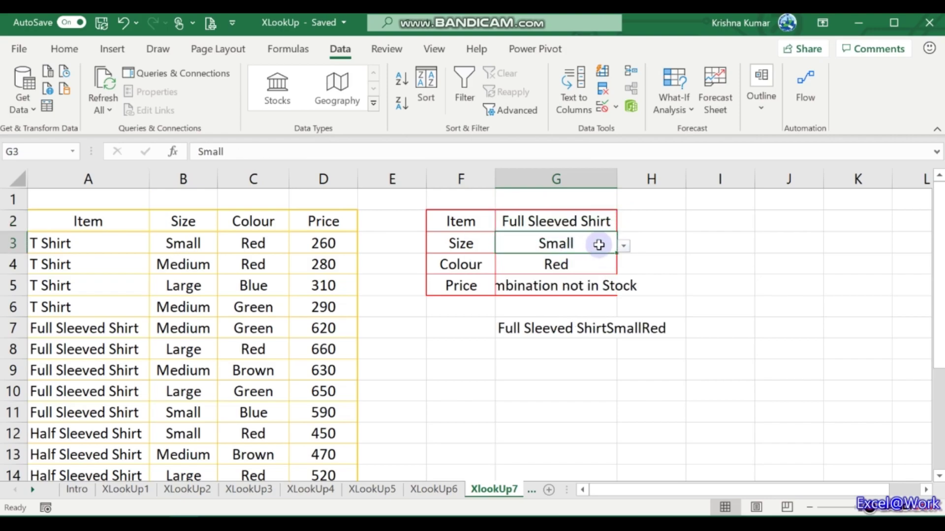
click(623, 245)
click(700, 267)
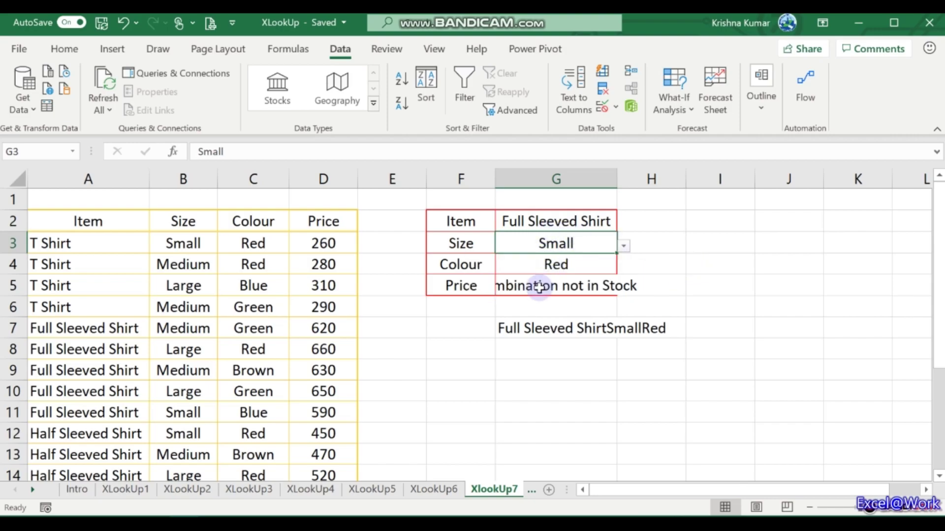
Autofit column G to the message and clear the helper text in G7.
double_click(616, 178)
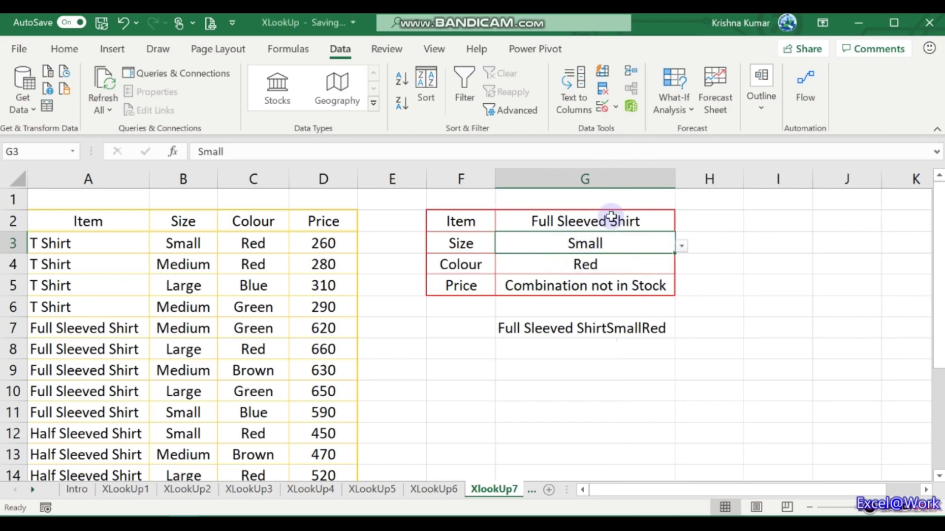
click(582, 330)
key(Delete)
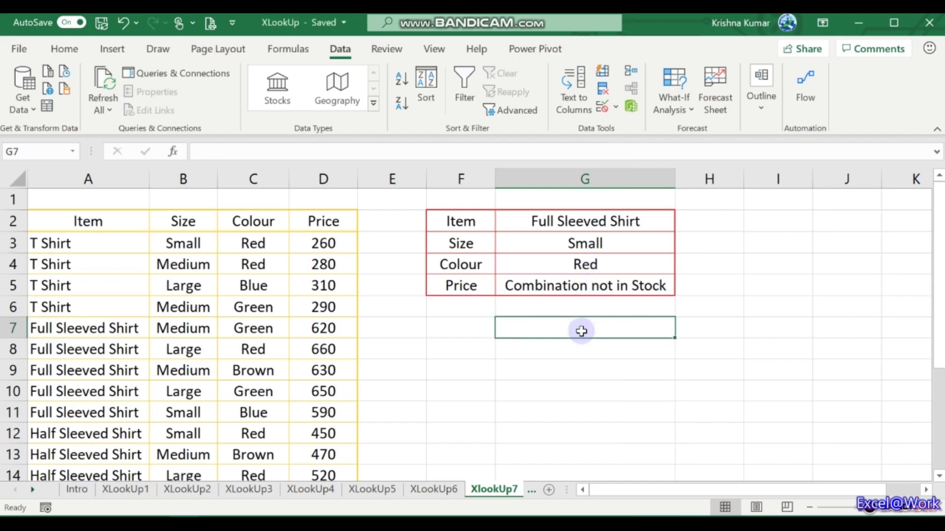
Set Size to Large and Colour to Blue, showing Combination not in Stock.
click(640, 244)
click(682, 246)
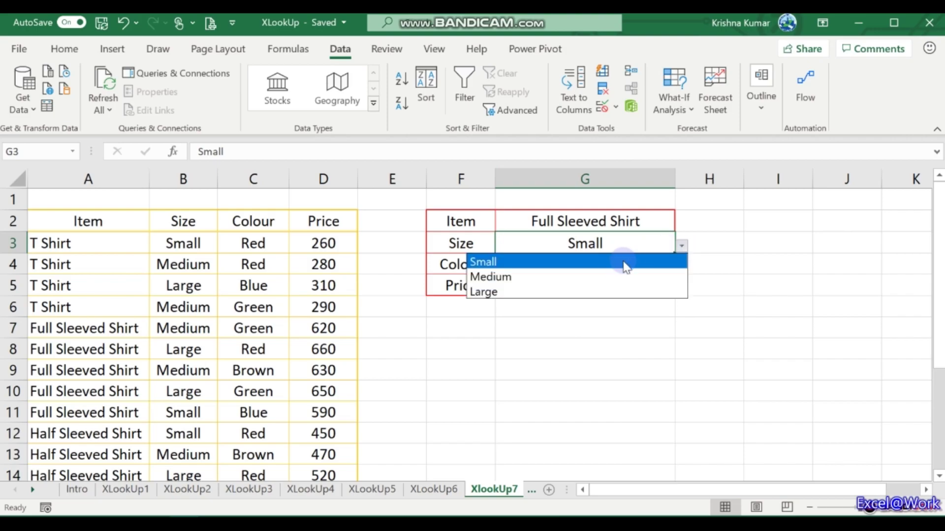
click(605, 292)
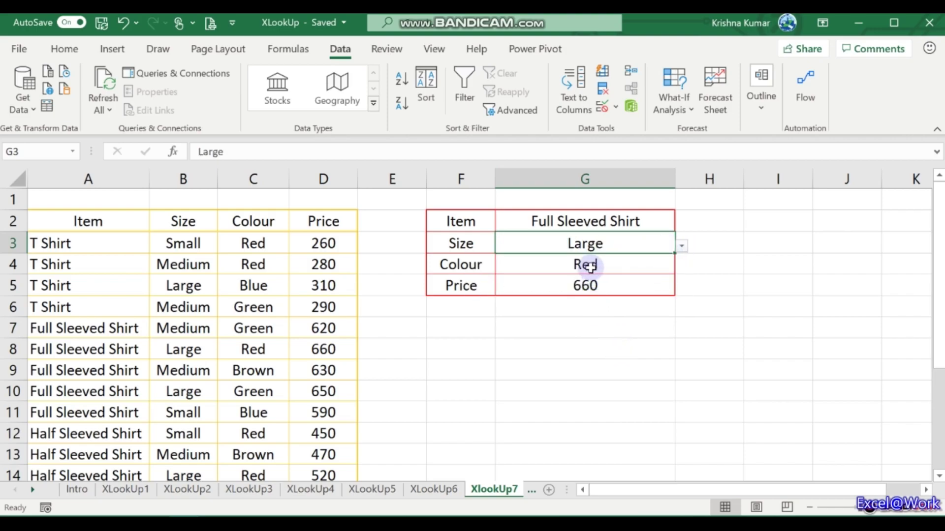
click(664, 265)
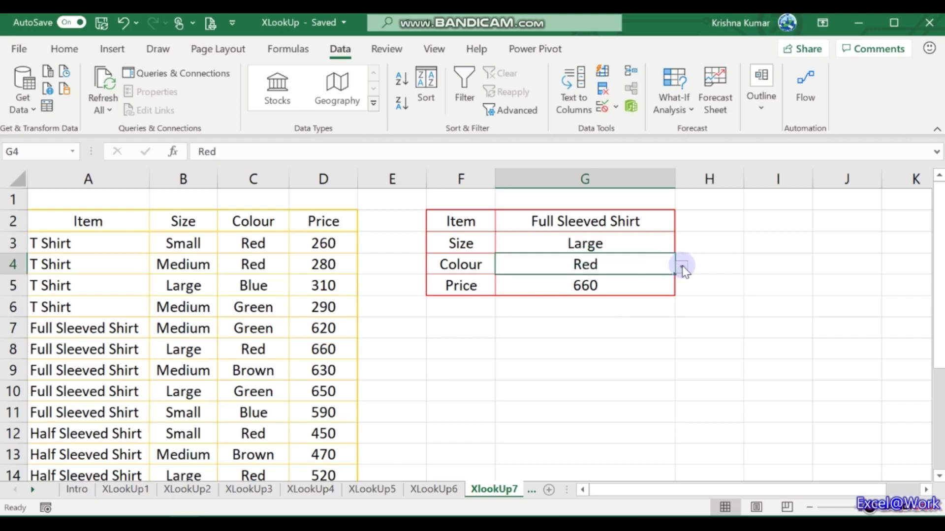
click(681, 266)
click(607, 315)
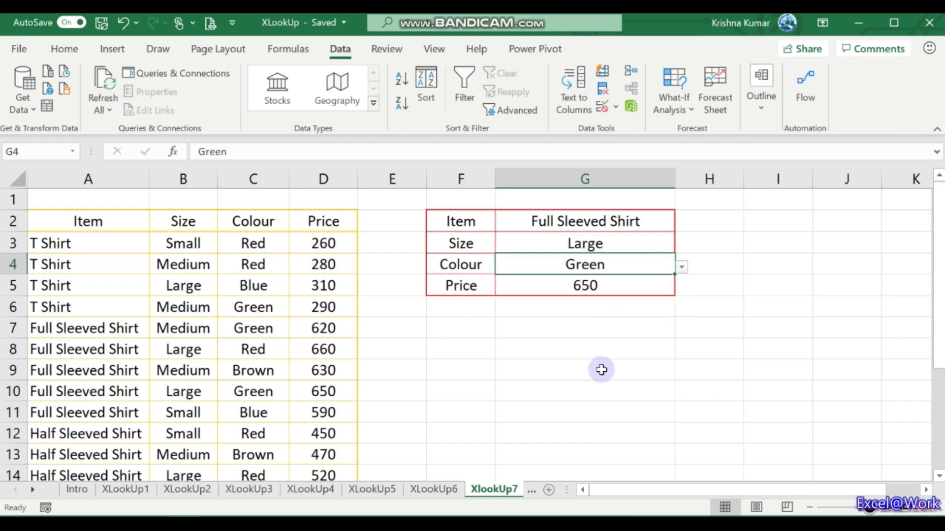
click(681, 266)
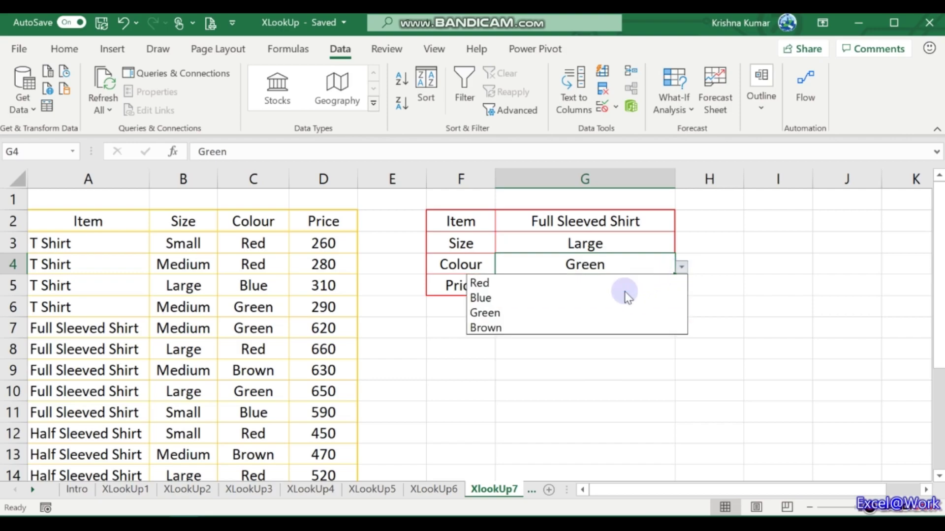
click(625, 299)
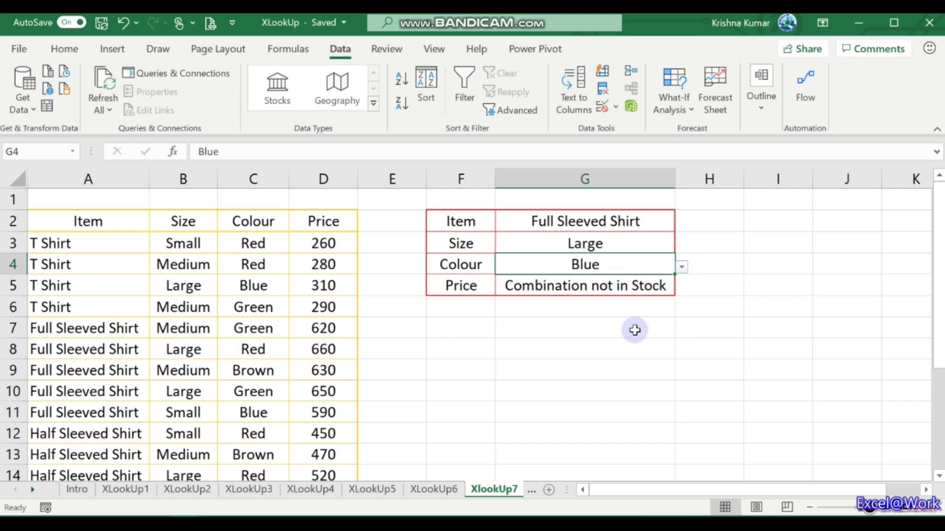